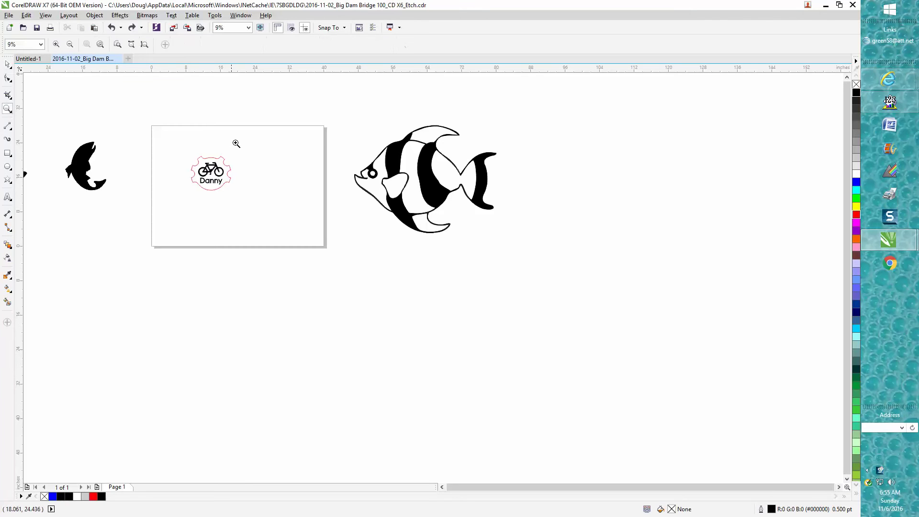
- Test-move the angelfish to the right, then undo the move and deselect it
{"action": "left_click", "coordinate": [7, 64]}
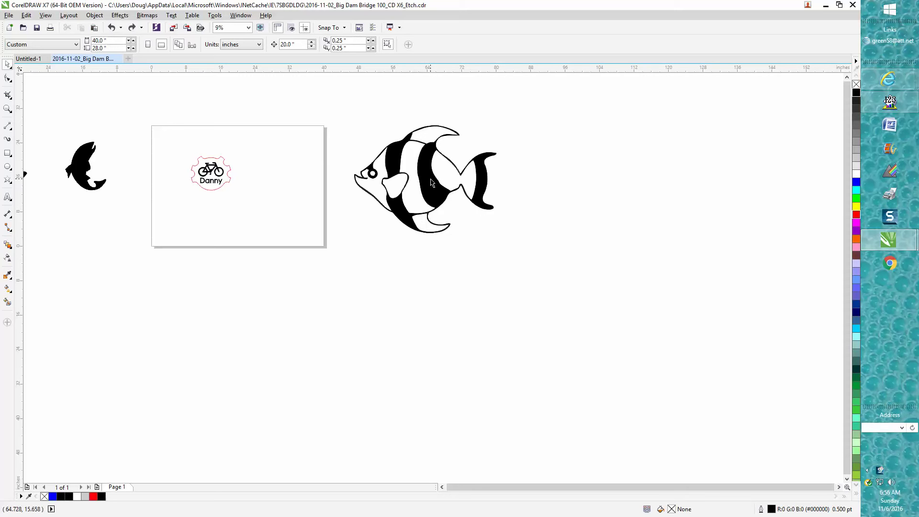
{"action": "left_click_drag", "start_coordinate": [431, 182], "coordinate": [563, 191]}
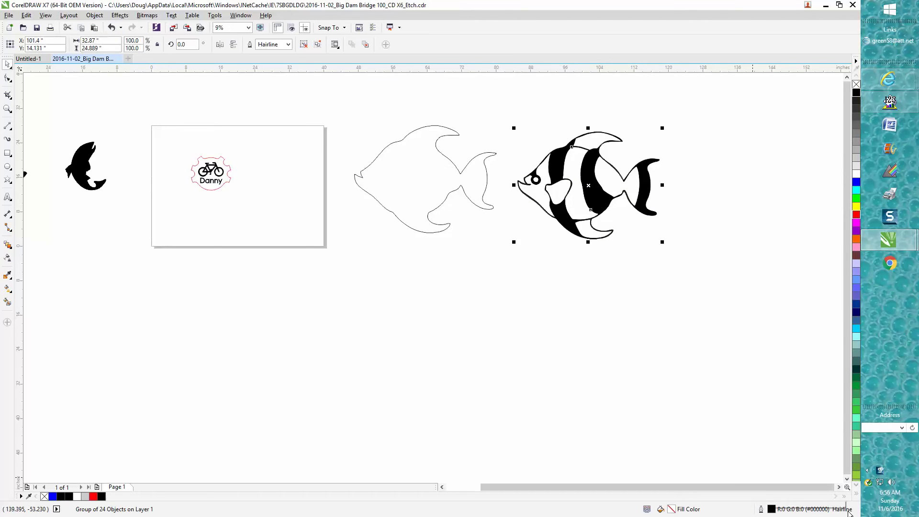
{"action": "left_click", "coordinate": [111, 28]}
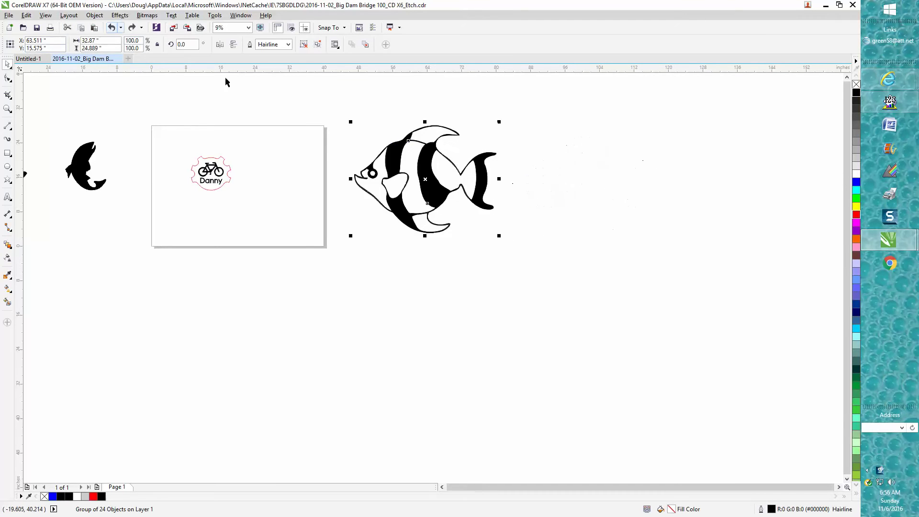
{"action": "left_click", "coordinate": [527, 229]}
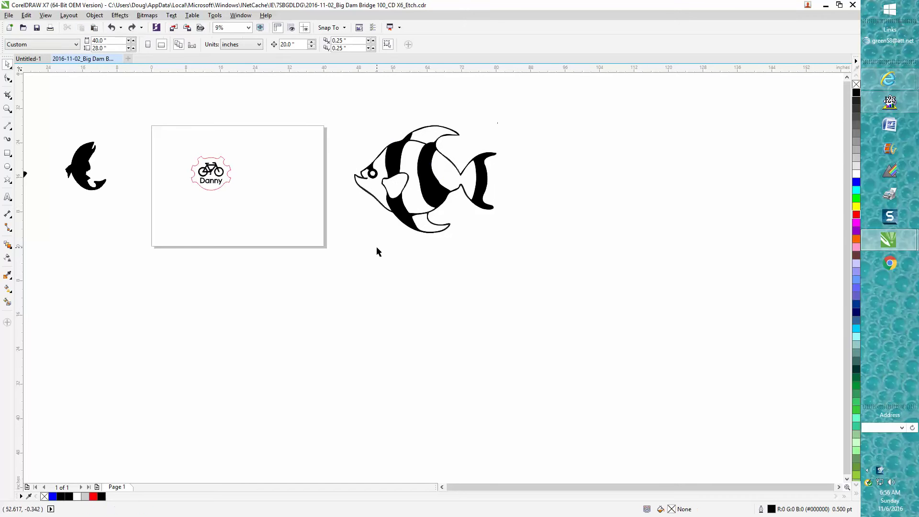
- Zoom in on the fishbone and dark leaping fish, then select the leaping fish
{"action": "scroll", "coordinate": [391, 244], "scroll_direction": "down", "scroll_amount": 3}
{"action": "left_click", "coordinate": [8, 109]}
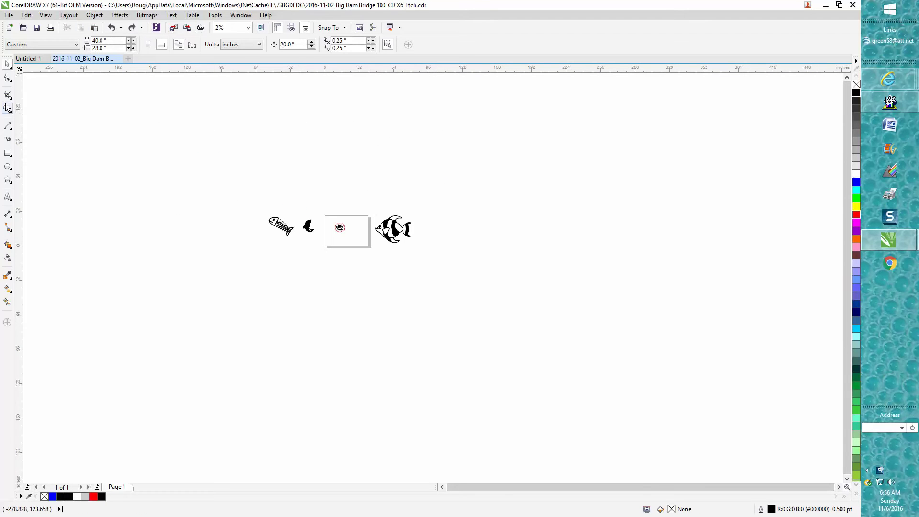
{"action": "left_click_drag", "start_coordinate": [261, 209], "coordinate": [331, 251]}
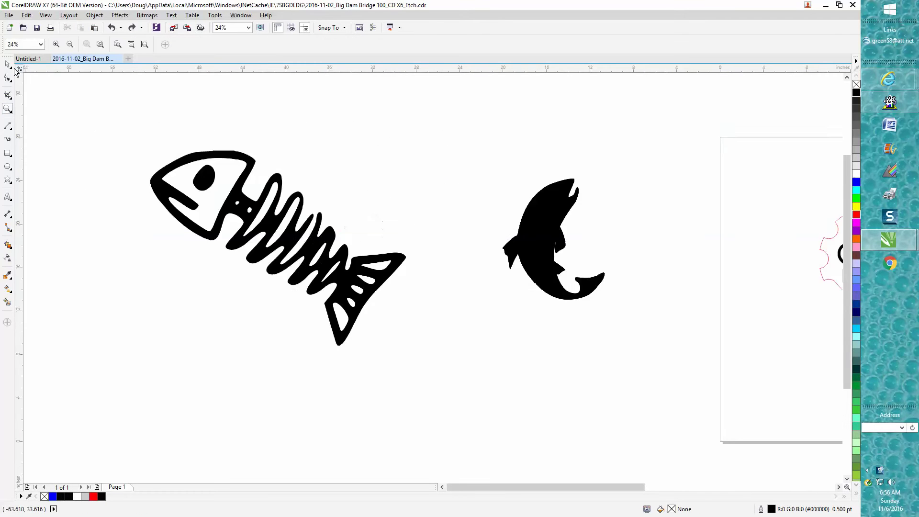
{"action": "key", "text": "space"}
{"action": "left_click", "coordinate": [558, 226]}
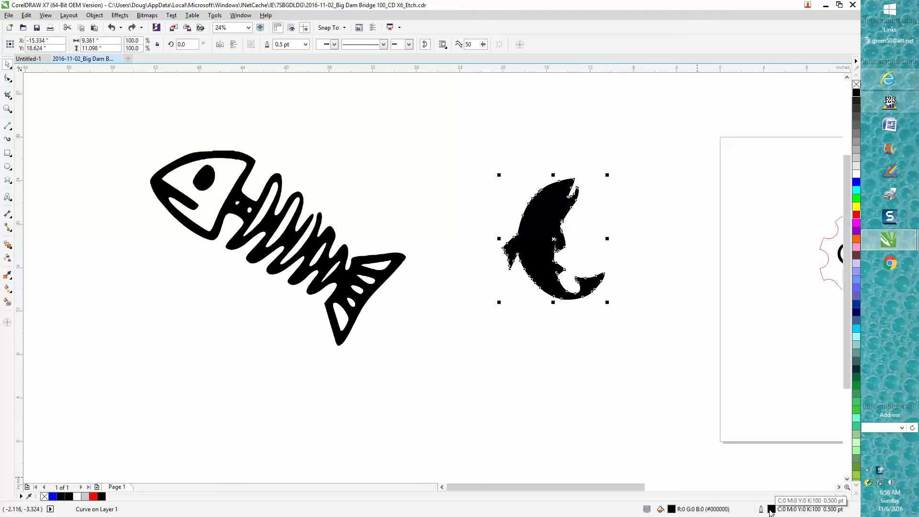
- Remove the extra copies of the leaping fish made by stray drags
{"action": "left_click_drag", "start_coordinate": [554, 238], "coordinate": [630, 231]}
{"action": "left_click_drag", "start_coordinate": [545, 238], "coordinate": [416, 183]}
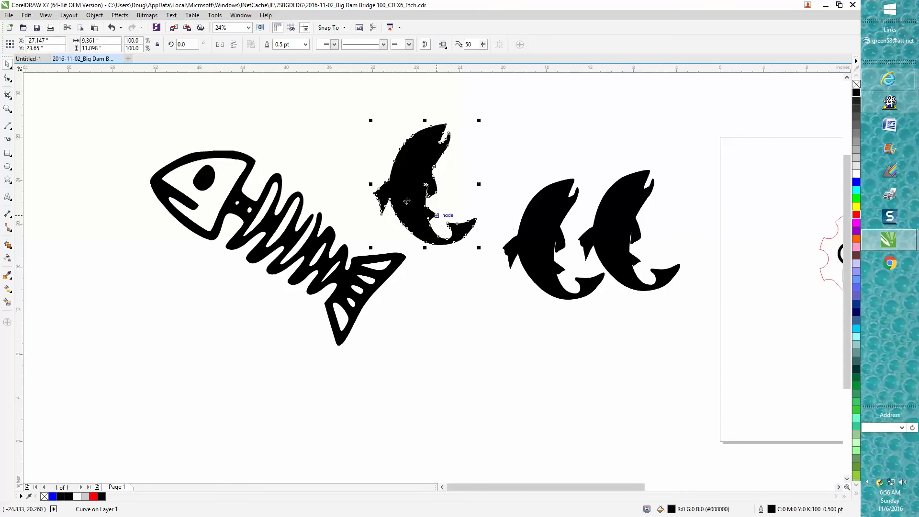
{"action": "key", "text": "ctrl+z"}
{"action": "key", "text": "ctrl+z"}
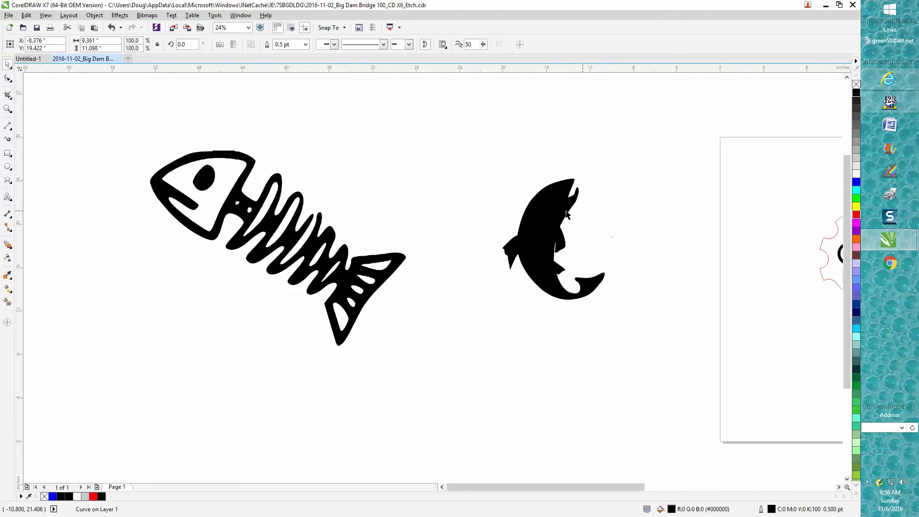
{"action": "mouse_move", "coordinate": [525, 202]}
{"action": "left_mouse_down"}
{"action": "mouse_move", "coordinate": [441, 148]}
{"action": "mouse_move", "coordinate": [469, 203]}
{"action": "mouse_move", "coordinate": [506, 201]}
{"action": "mouse_move", "coordinate": [528, 220]}
{"action": "left_mouse_up"}
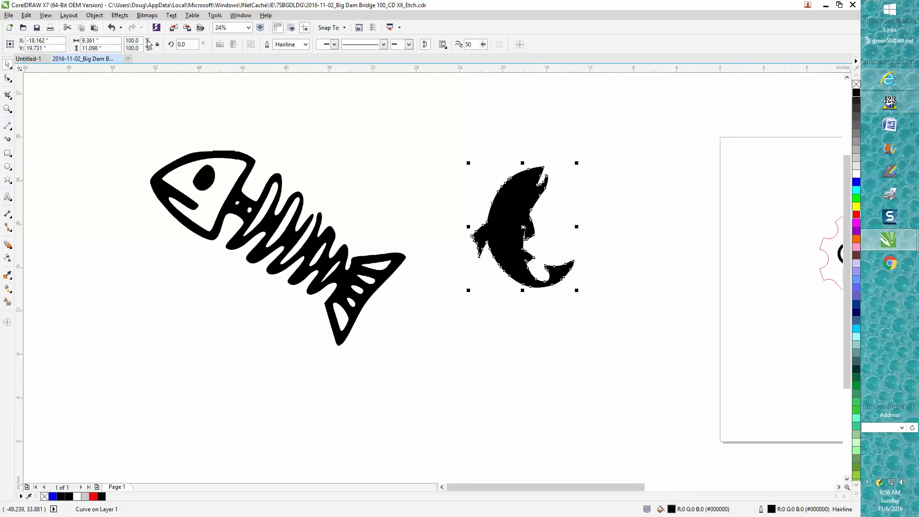
- Leave the Object menu without grouping, then remove the leaping fish's black fill
{"action": "left_click", "coordinate": [94, 15]}
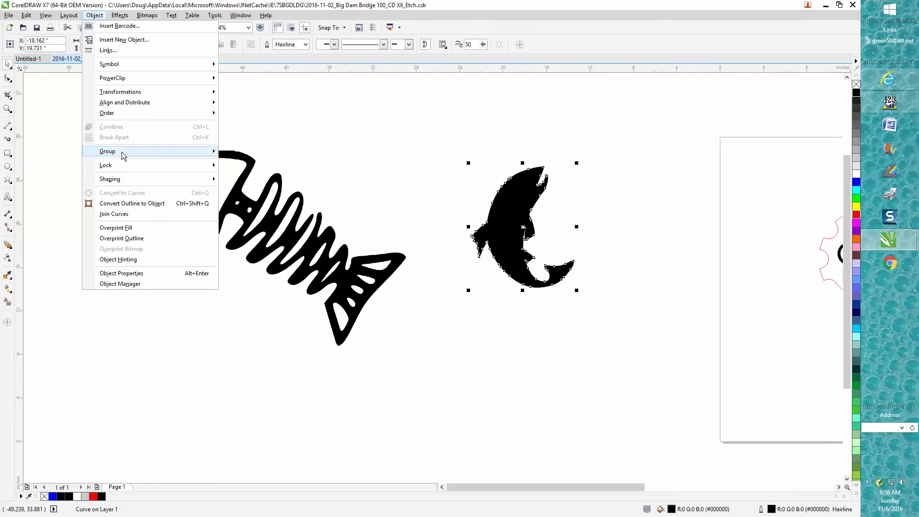
{"action": "mouse_move", "coordinate": [124, 156]}
{"action": "left_click", "coordinate": [266, 131]}
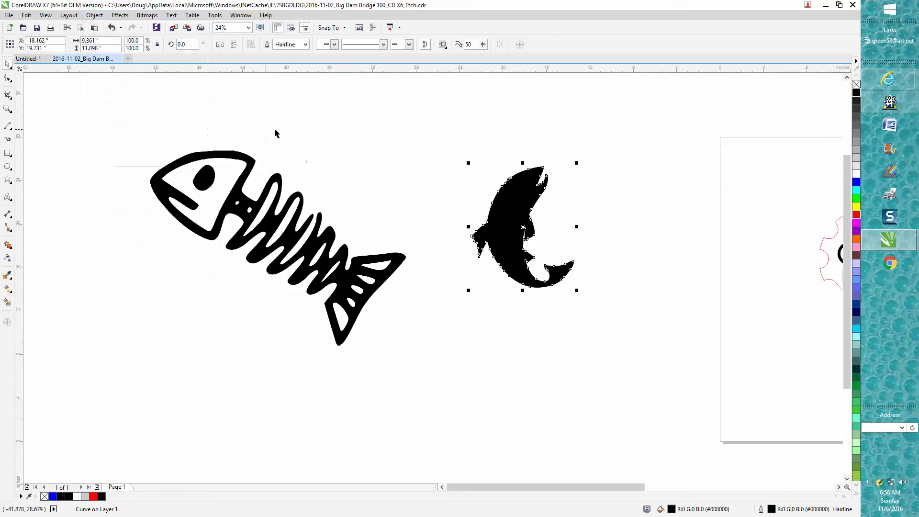
{"action": "left_click", "coordinate": [513, 211]}
{"action": "left_click", "coordinate": [857, 85]}
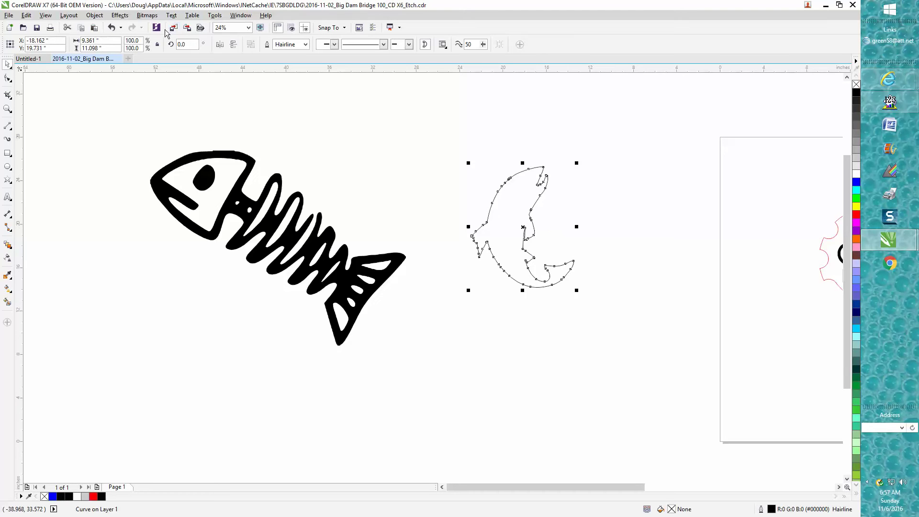
- Restore the leaping fish's fill and break the fishbone curve apart into separate pieces
{"action": "left_click", "coordinate": [111, 27]}
{"action": "left_click", "coordinate": [249, 212]}
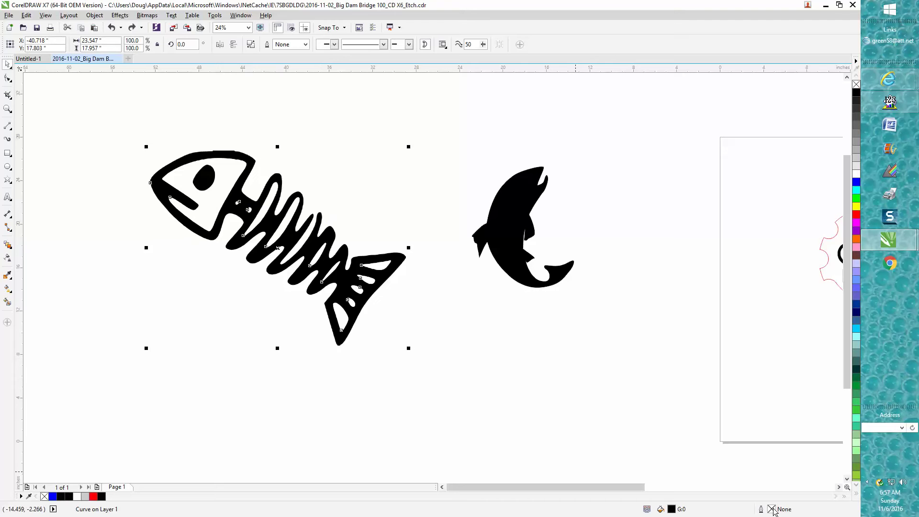
{"action": "left_click", "coordinate": [95, 14]}
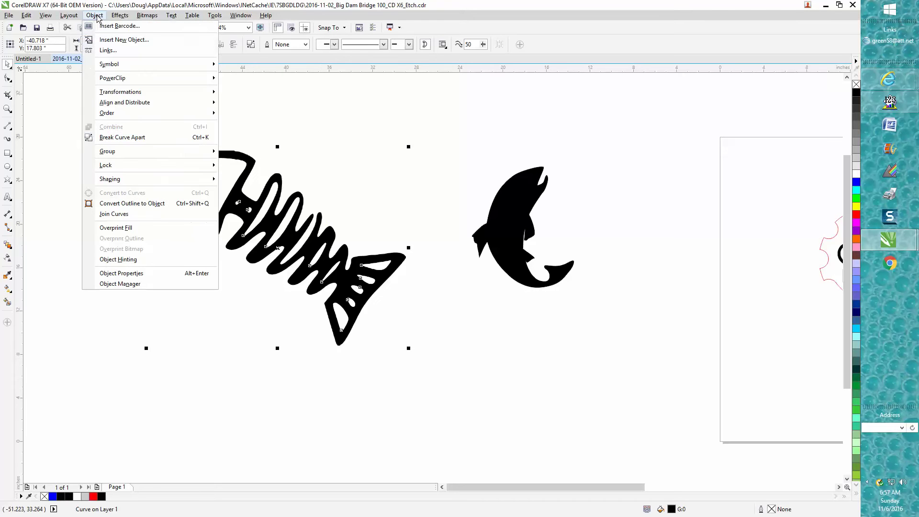
{"action": "left_click", "coordinate": [122, 138]}
{"action": "left_click", "coordinate": [257, 198]}
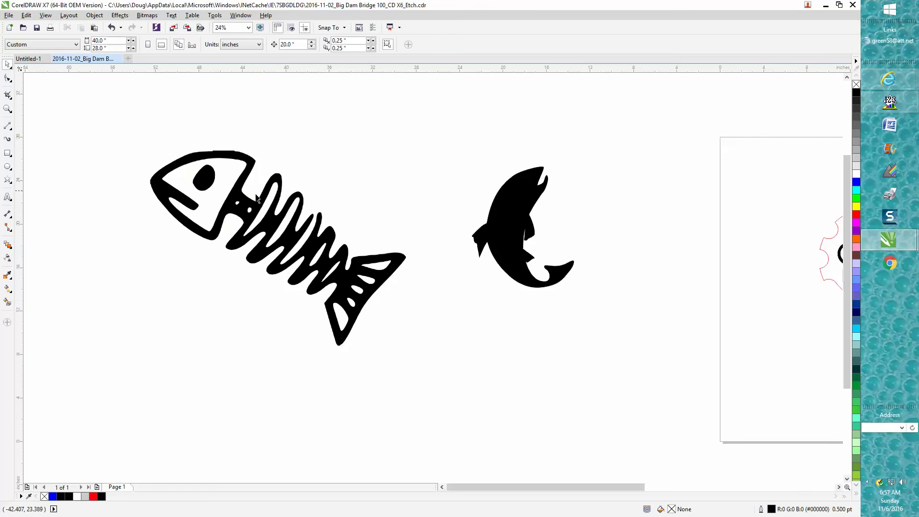
{"action": "left_click", "coordinate": [250, 205]}
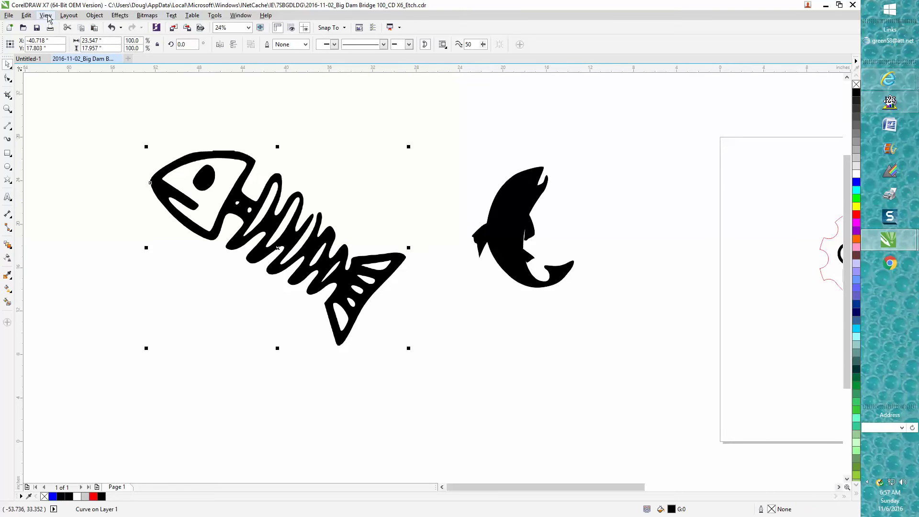
- Switch the document view to Wireframe outlines
{"action": "left_click", "coordinate": [46, 15]}
{"action": "left_click", "coordinate": [54, 39]}
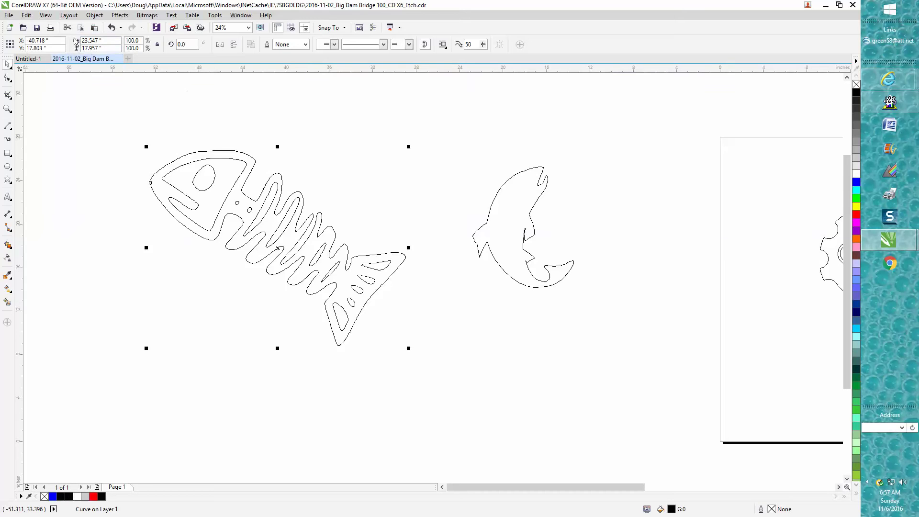
{"action": "left_click", "coordinate": [46, 15]}
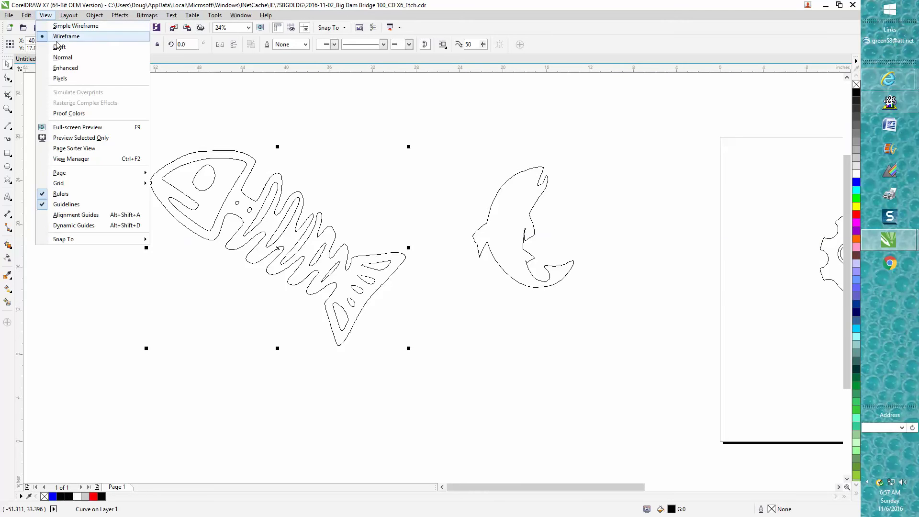
- Return to the filled display and move the solid fishbone body down-left, away from its pieces
{"action": "left_click", "coordinate": [63, 68]}
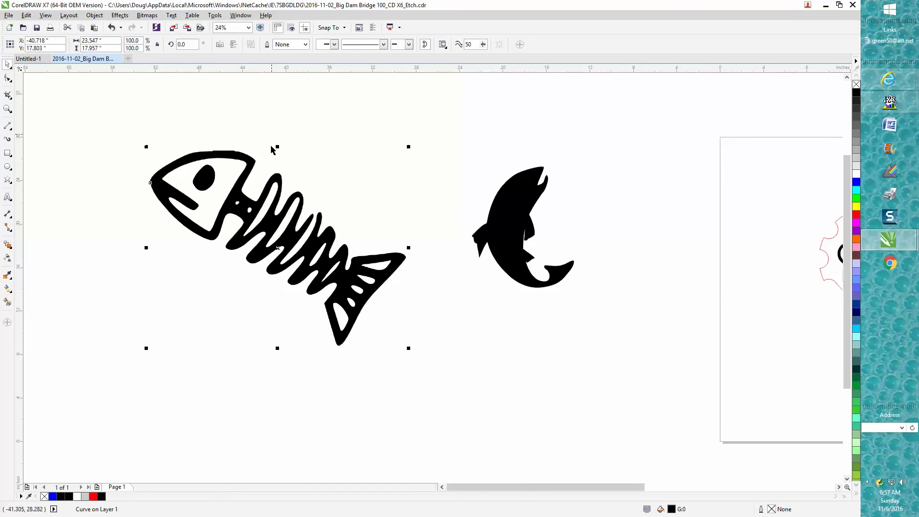
{"action": "left_click_drag", "start_coordinate": [281, 247], "coordinate": [210, 353]}
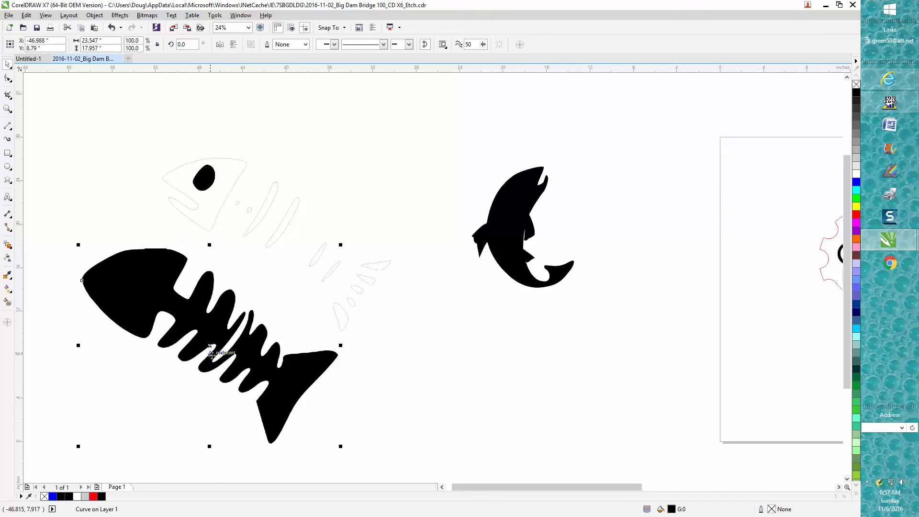
{"action": "left_click", "coordinate": [111, 27]}
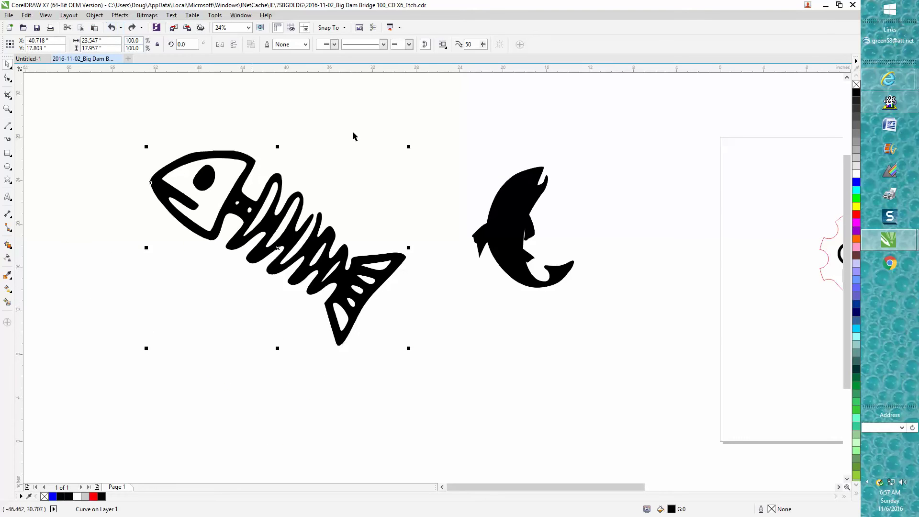
{"action": "left_click", "coordinate": [857, 84]}
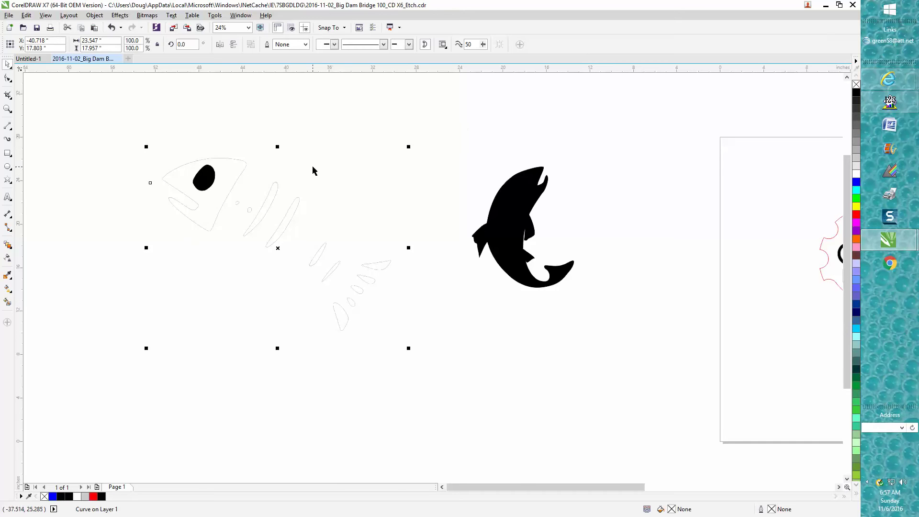
{"action": "left_click", "coordinate": [311, 222]}
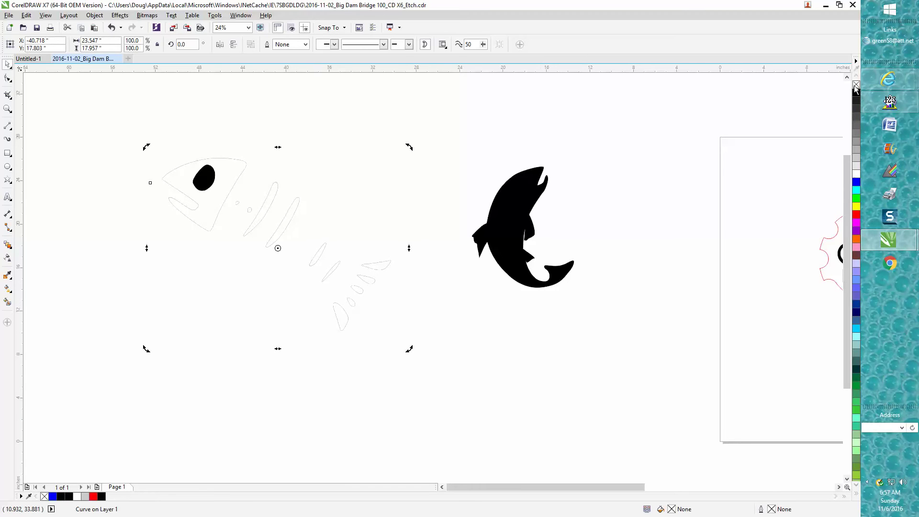
{"action": "left_click", "coordinate": [112, 28]}
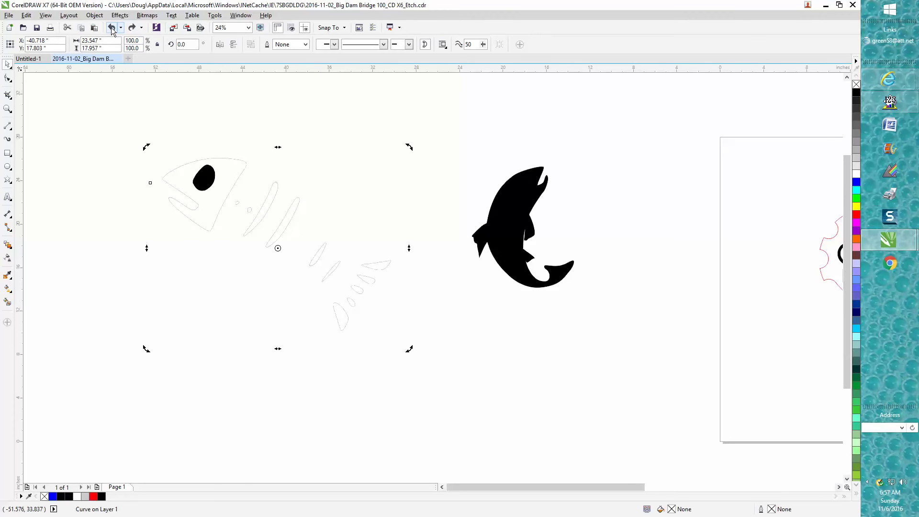
{"action": "left_click", "coordinate": [111, 28]}
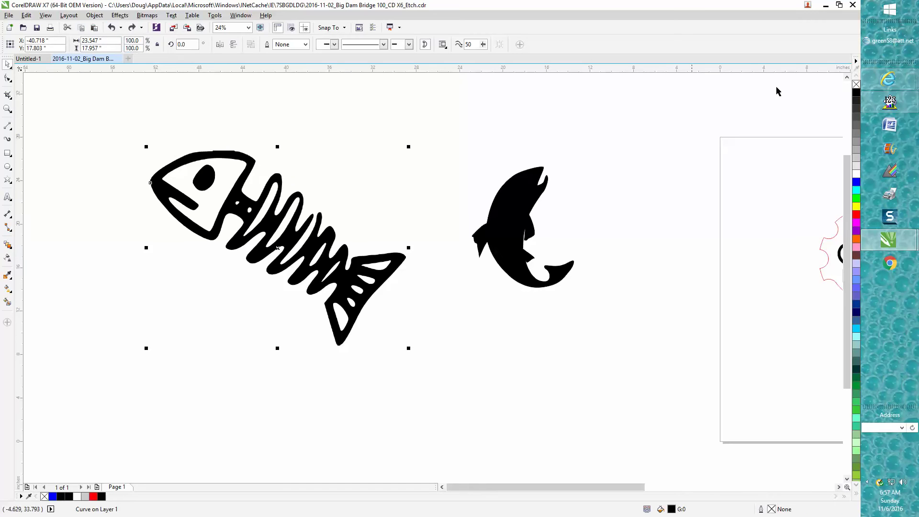
{"action": "left_click", "coordinate": [857, 85]}
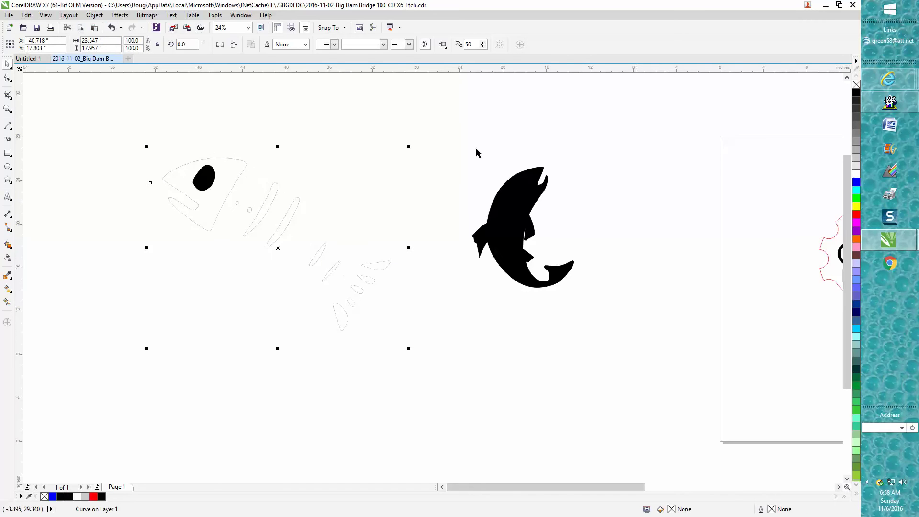
{"action": "left_click", "coordinate": [111, 28]}
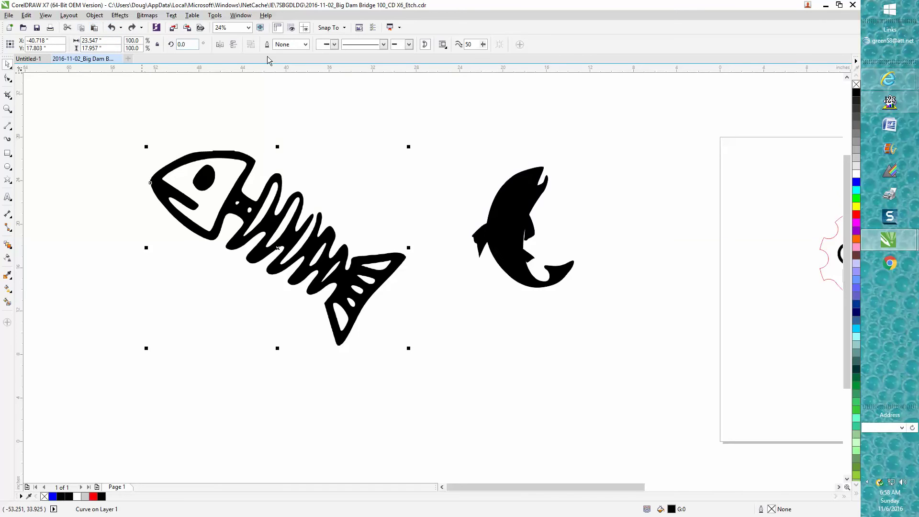
{"action": "left_click_drag", "start_coordinate": [278, 248], "coordinate": [201, 306]}
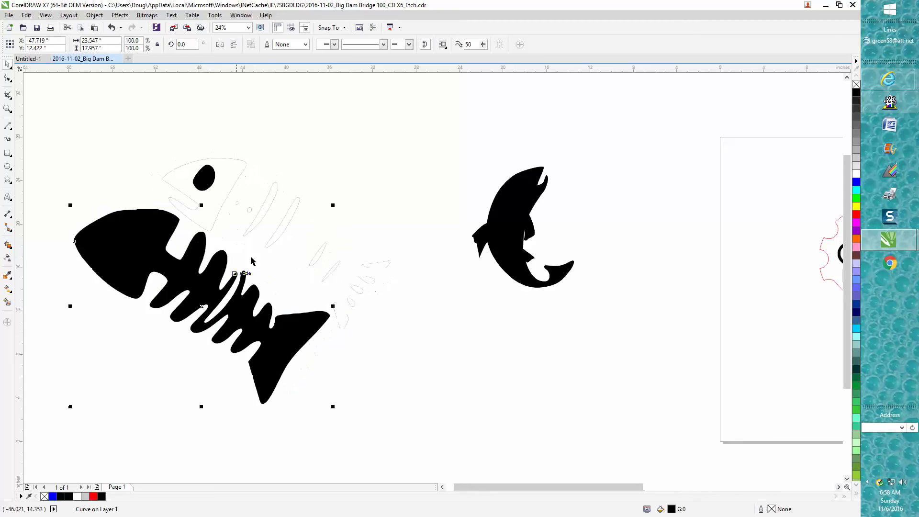
- Check the thin rib and head outline pieces, then zoom out and scroll to the angelfish
{"action": "left_click", "coordinate": [263, 220]}
{"action": "left_click", "coordinate": [229, 189]}
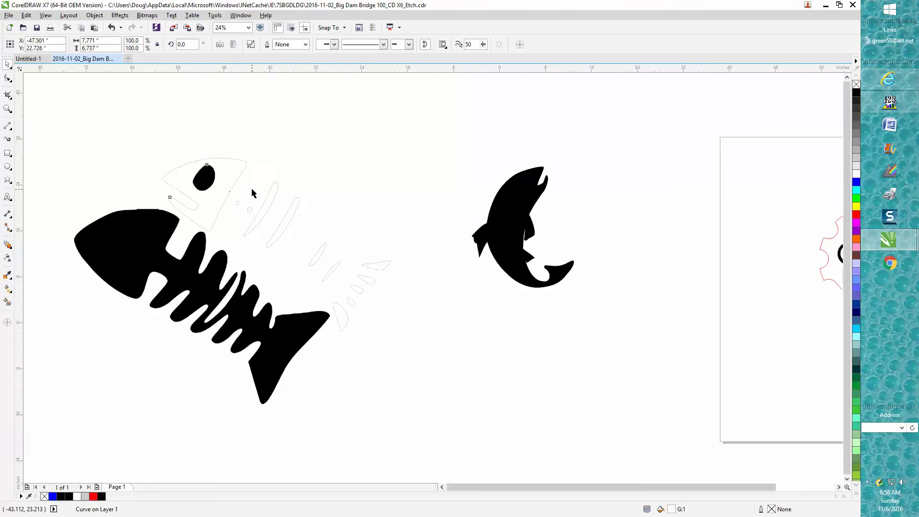
{"action": "scroll", "coordinate": [252, 187], "scroll_direction": "down", "scroll_amount": 2}
{"action": "left_click_drag", "start_coordinate": [640, 487], "coordinate": [721, 501]}
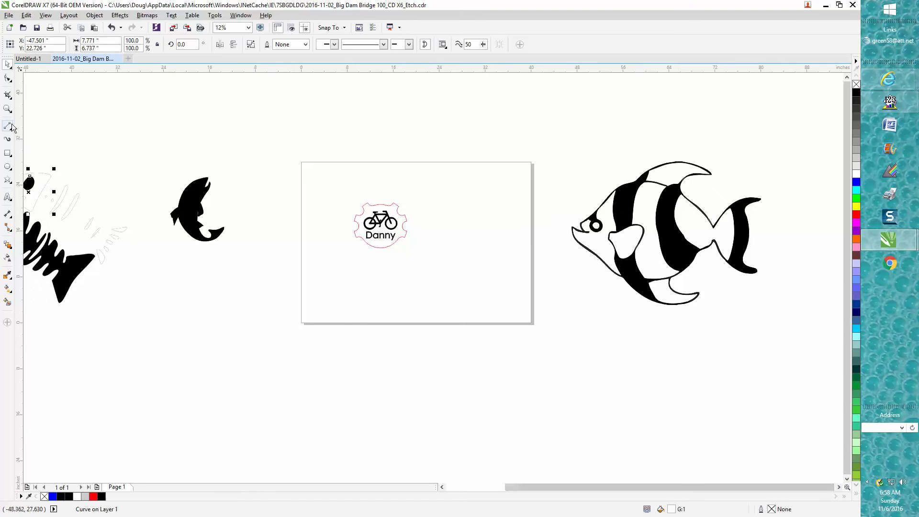
- Zoom in on the striped angelfish and ungroup all its objects
{"action": "left_click", "coordinate": [7, 109]}
{"action": "left_click_drag", "start_coordinate": [555, 146], "coordinate": [794, 331]}
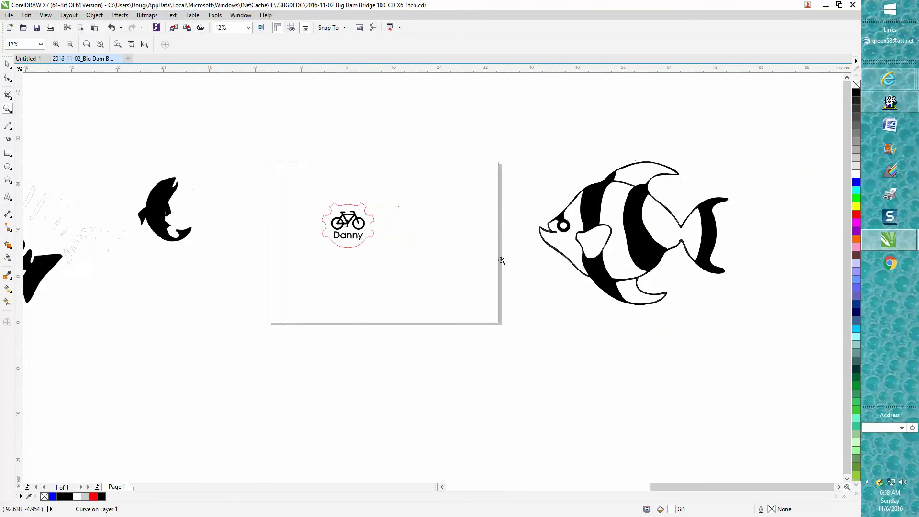
{"action": "left_click", "coordinate": [8, 63]}
{"action": "left_click", "coordinate": [338, 209]}
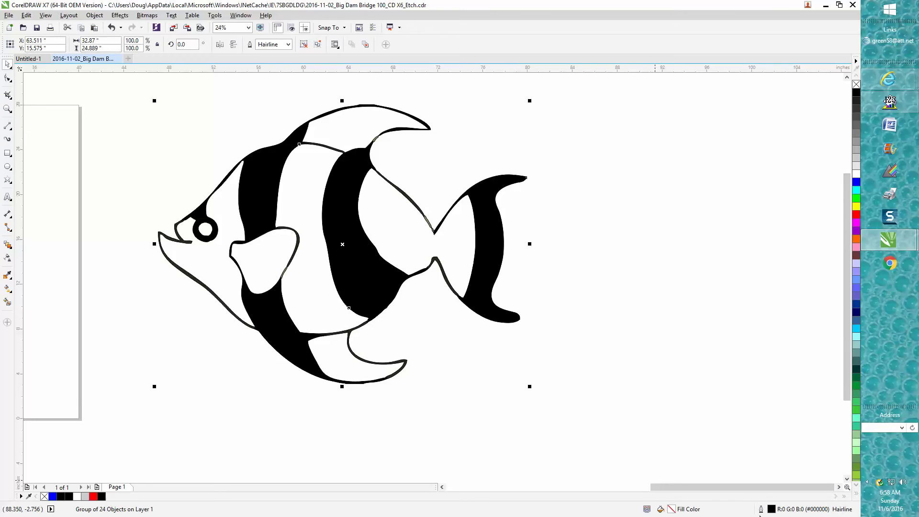
{"action": "left_click", "coordinate": [95, 16]}
{"action": "mouse_move", "coordinate": [119, 151]}
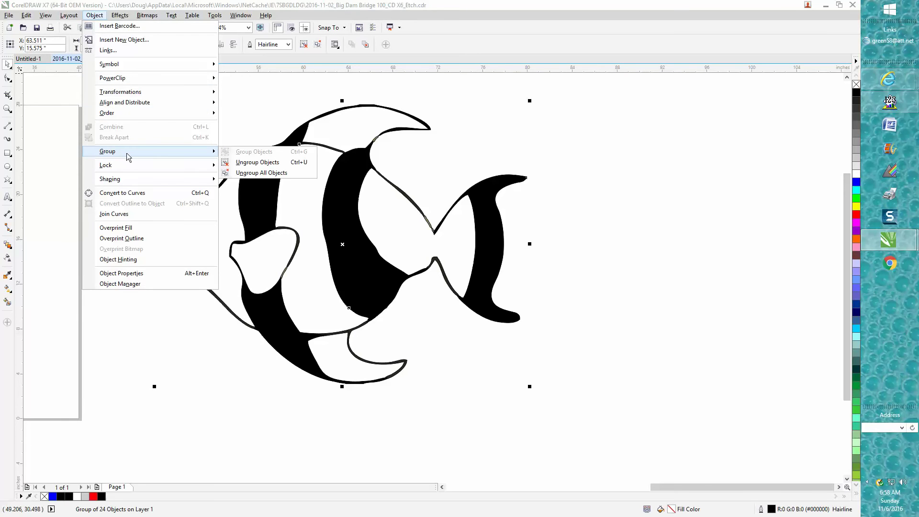
{"action": "left_click", "coordinate": [222, 173]}
- Test-move the middle stripe and the tail fin, undoing each move
{"action": "left_click", "coordinate": [221, 91]}
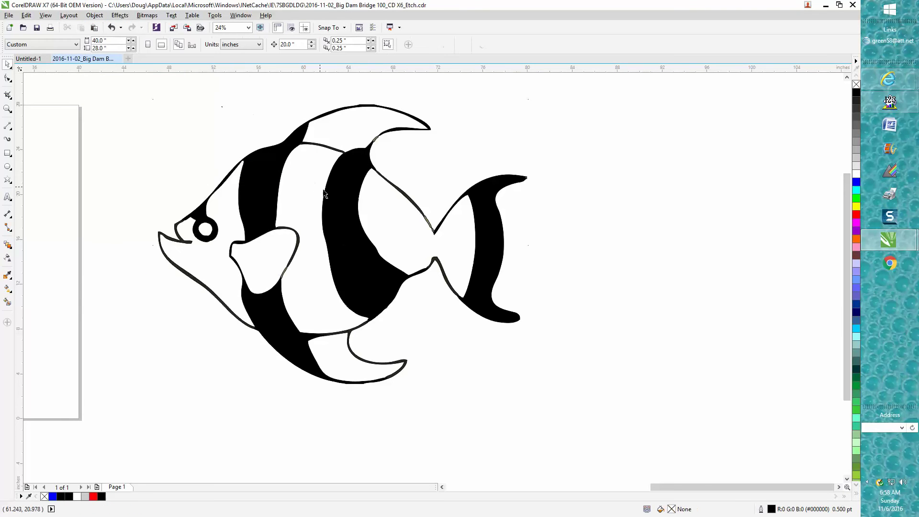
{"action": "left_click", "coordinate": [325, 194]}
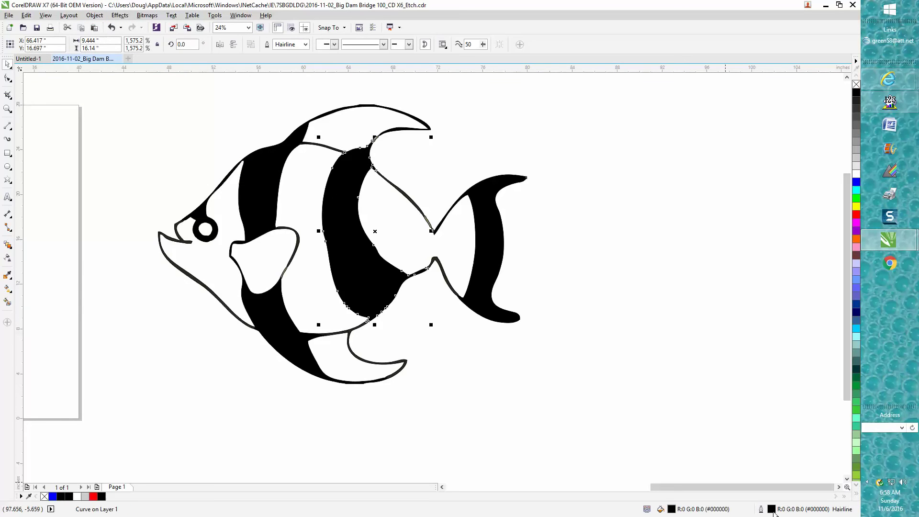
{"action": "left_click_drag", "start_coordinate": [376, 234], "coordinate": [639, 233]}
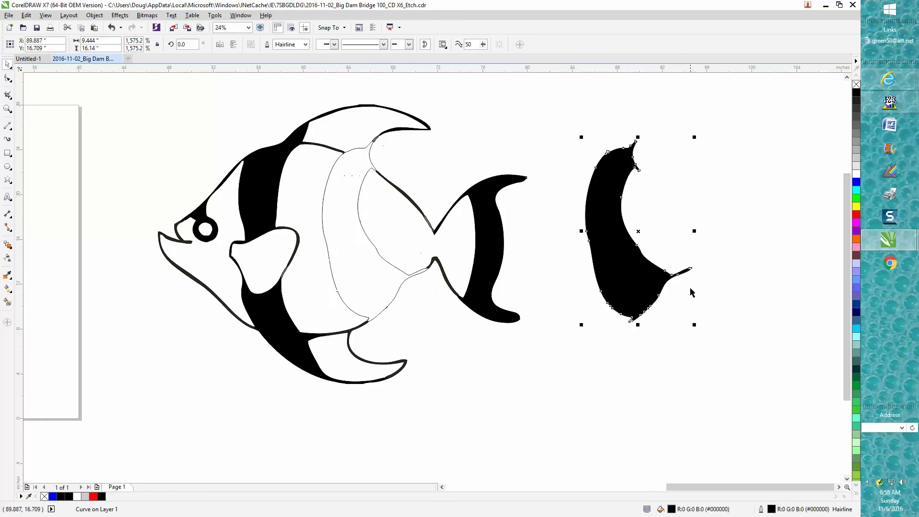
{"action": "left_click", "coordinate": [359, 207]}
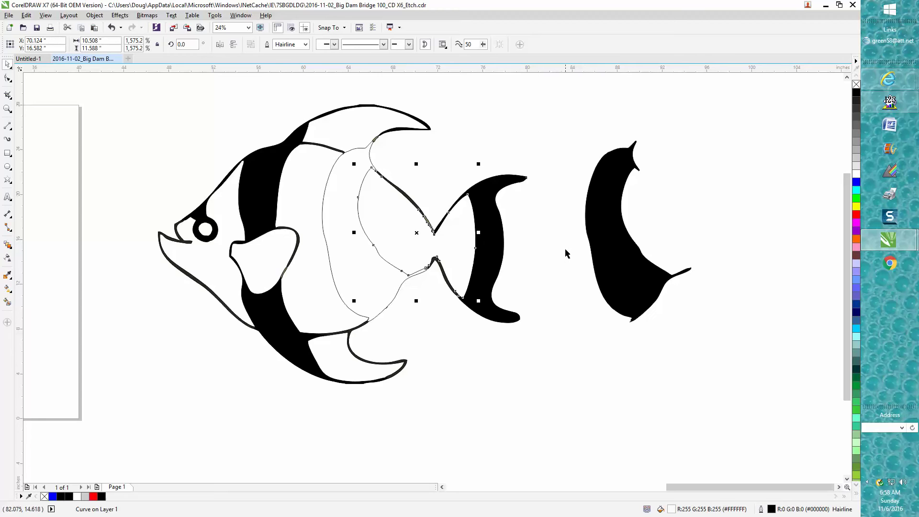
{"action": "scroll", "coordinate": [570, 241], "scroll_direction": "down", "scroll_amount": 1}
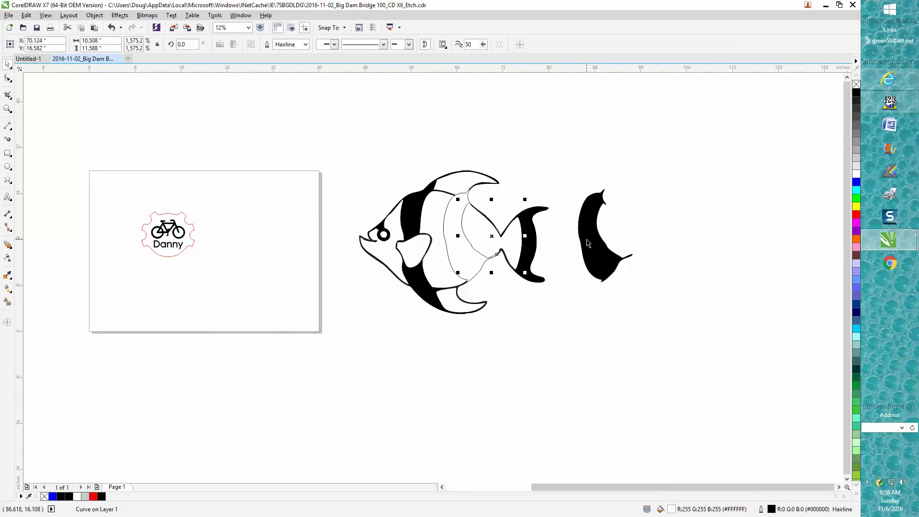
{"action": "left_click", "coordinate": [111, 27]}
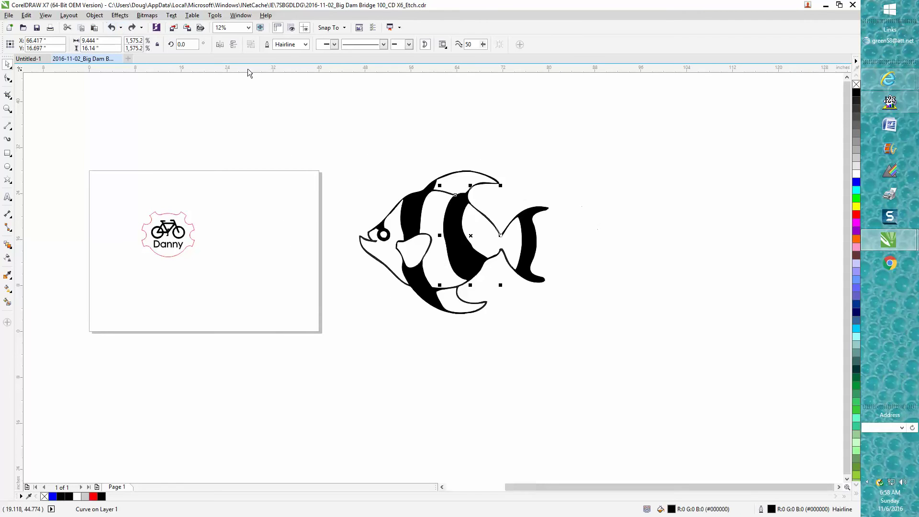
{"action": "left_click", "coordinate": [531, 244]}
{"action": "key", "text": "Right"}
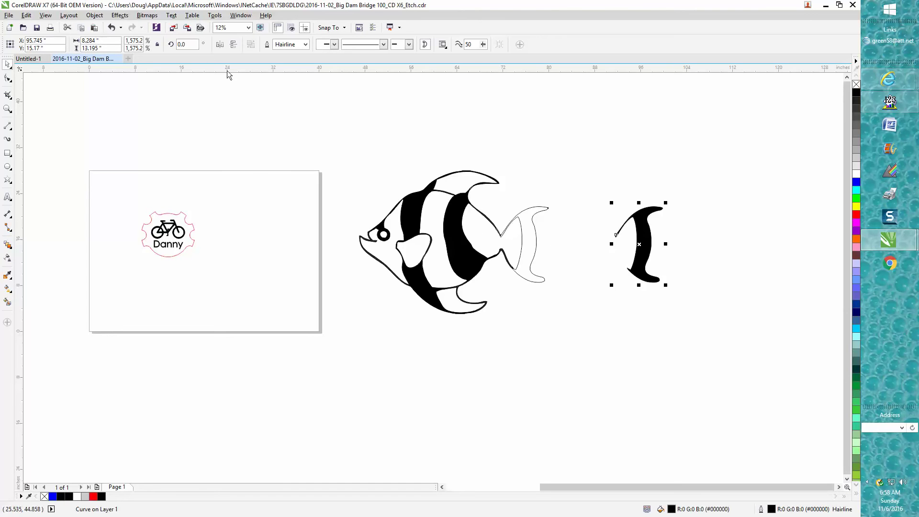
{"action": "key", "text": "ctrl+z"}
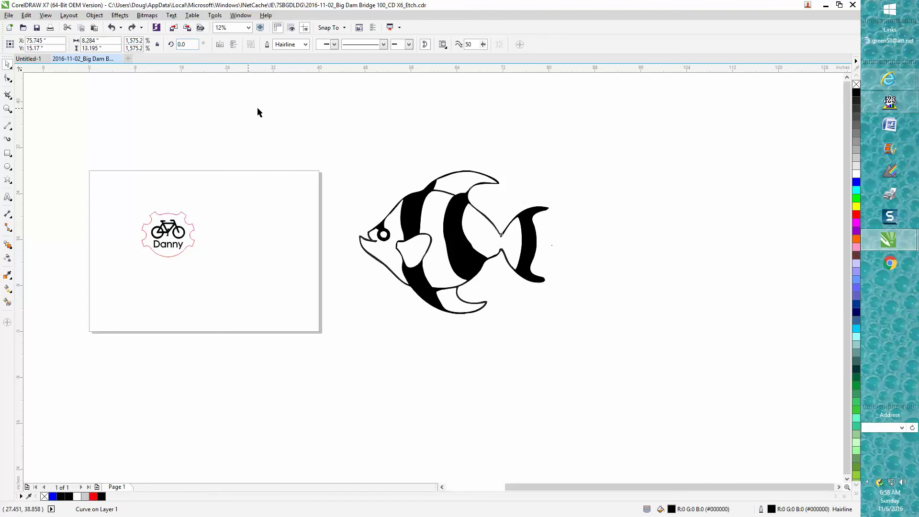
{"action": "left_click", "coordinate": [258, 107]}
- Set the nudge distance to 50" and shift the tail fin and two black stripes 50 inches right
{"action": "left_click_drag", "start_coordinate": [301, 44], "coordinate": [260, 45]}
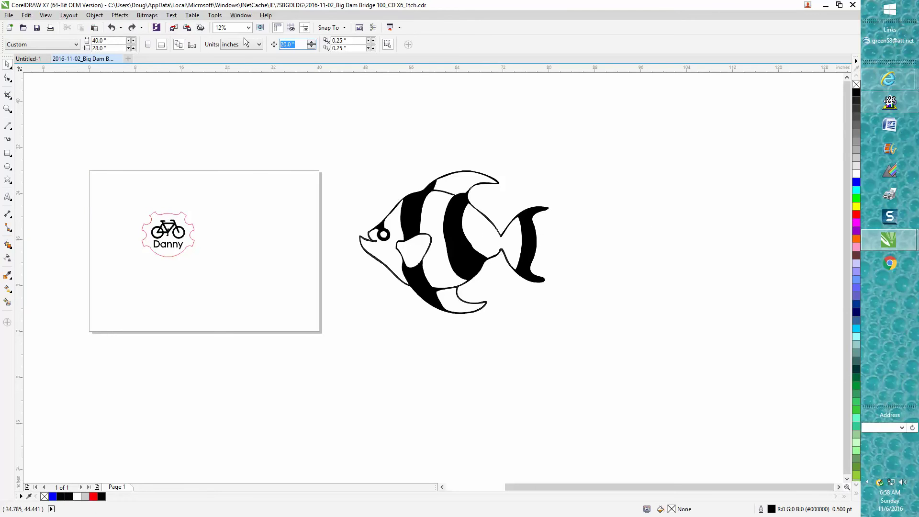
{"action": "type", "text": "50"}
{"action": "left_click", "coordinate": [531, 247]}
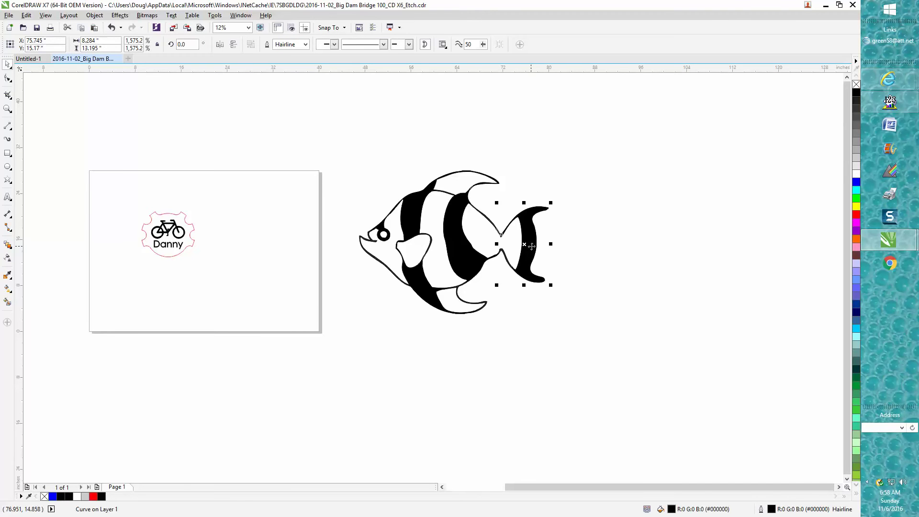
{"action": "key", "text": "Right"}
{"action": "left_click", "coordinate": [464, 242]}
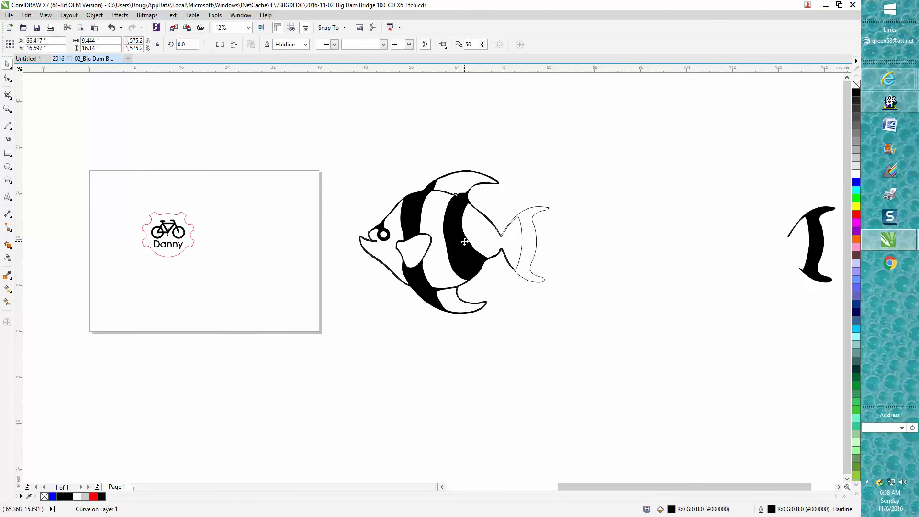
{"action": "key", "text": "Right"}
{"action": "left_click", "coordinate": [413, 220]}
{"action": "key", "text": "Right"}
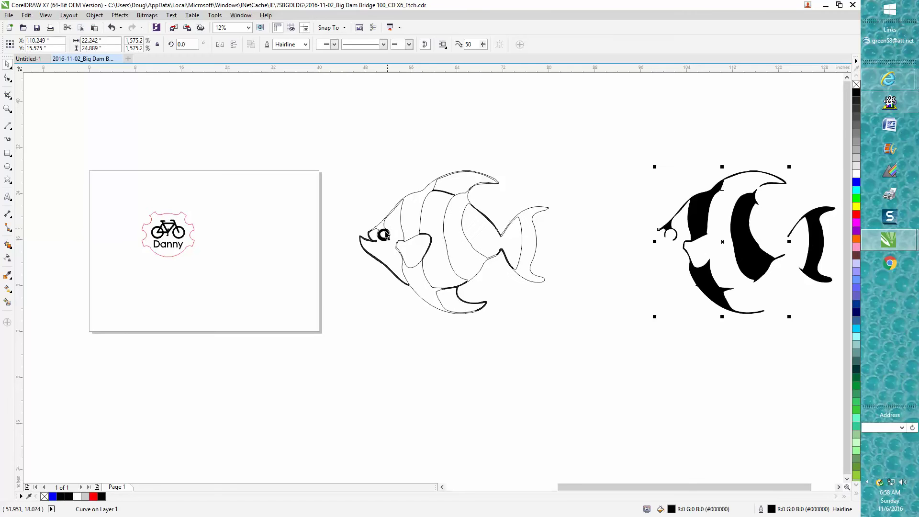
- Nudge the eye ring, head outline, bottom-fin and tail bold curves 50 inches right
{"action": "left_click", "coordinate": [381, 239]}
{"action": "key", "text": "Right"}
{"action": "left_click", "coordinate": [392, 272]}
{"action": "key", "text": "Right"}
{"action": "left_click", "coordinate": [487, 222]}
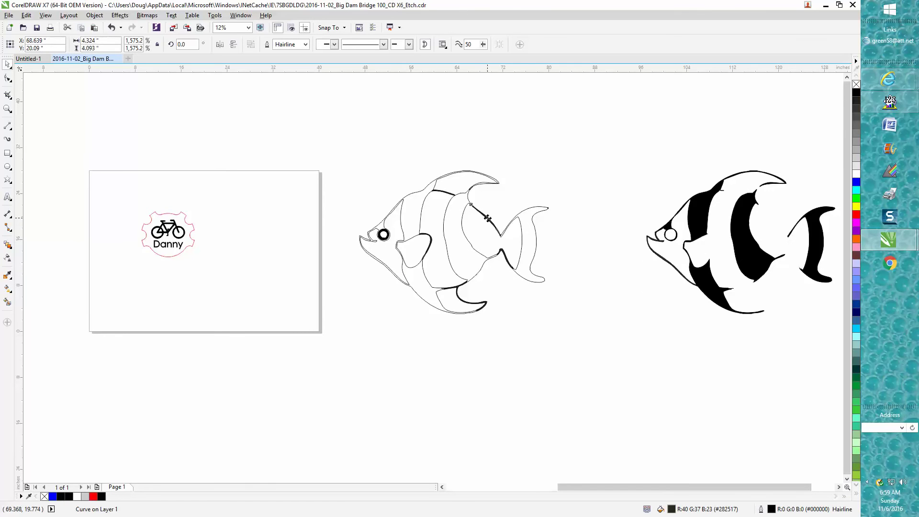
{"action": "key", "text": "Right"}
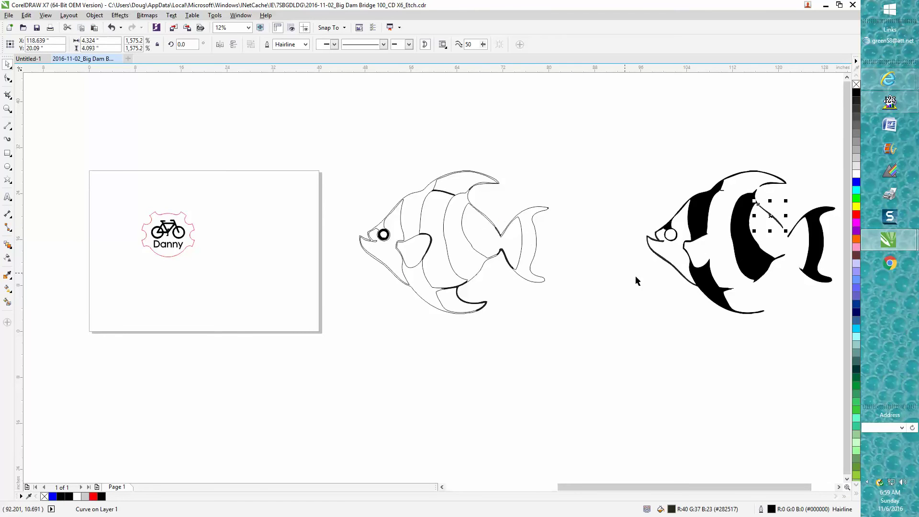
{"action": "left_click", "coordinate": [464, 303]}
{"action": "key", "text": "Right"}
{"action": "left_click", "coordinate": [507, 261]}
{"action": "key", "text": "Right"}
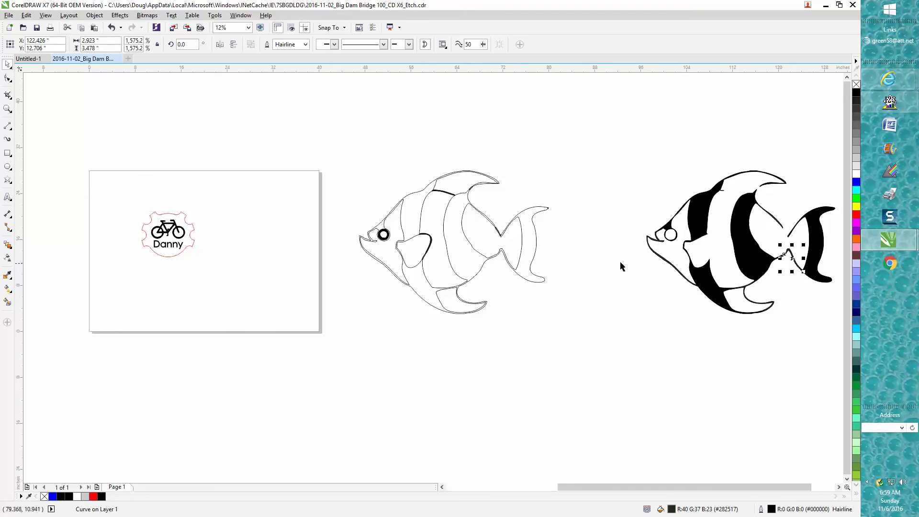
- Undo a stray stripe move and nudge one more small dark curve onto the black fish
{"action": "left_click", "coordinate": [443, 197]}
{"action": "key", "text": "Right"}
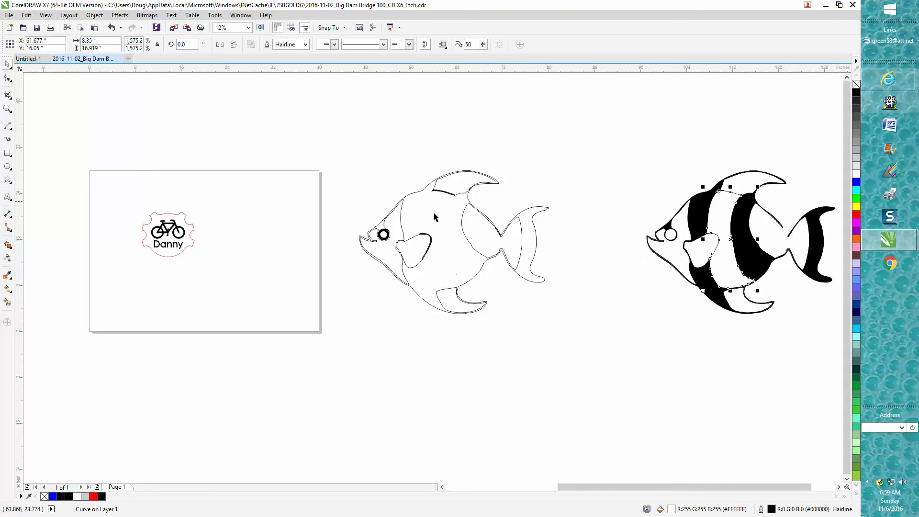
{"action": "left_click", "coordinate": [110, 28]}
{"action": "left_click", "coordinate": [282, 126]}
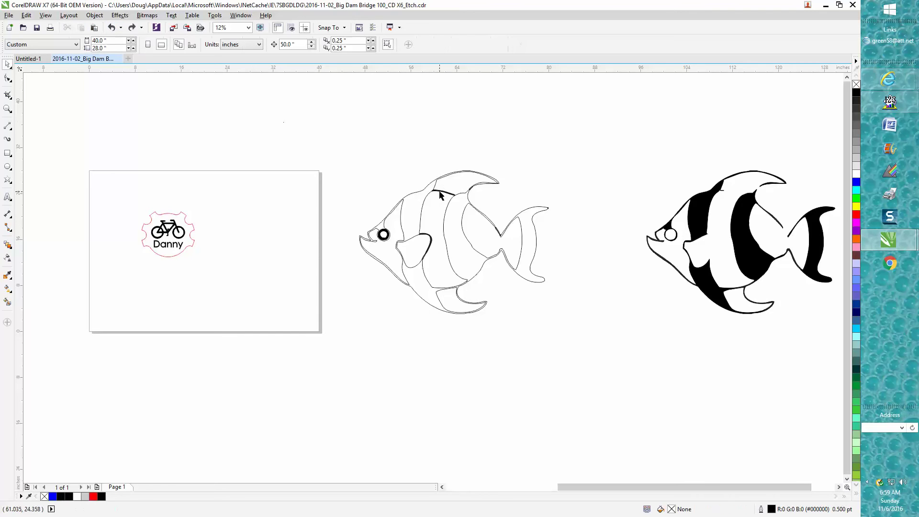
{"action": "left_click", "coordinate": [439, 195]}
{"action": "key", "text": "Right"}
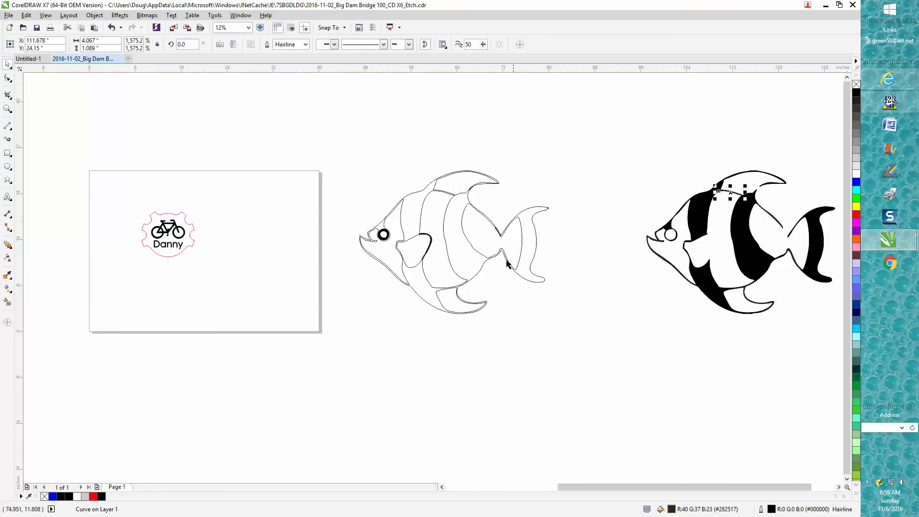
- Marquee-select all 9 parts of the black fish copy
{"action": "scroll", "coordinate": [578, 241], "scroll_direction": "down", "scroll_amount": 1}
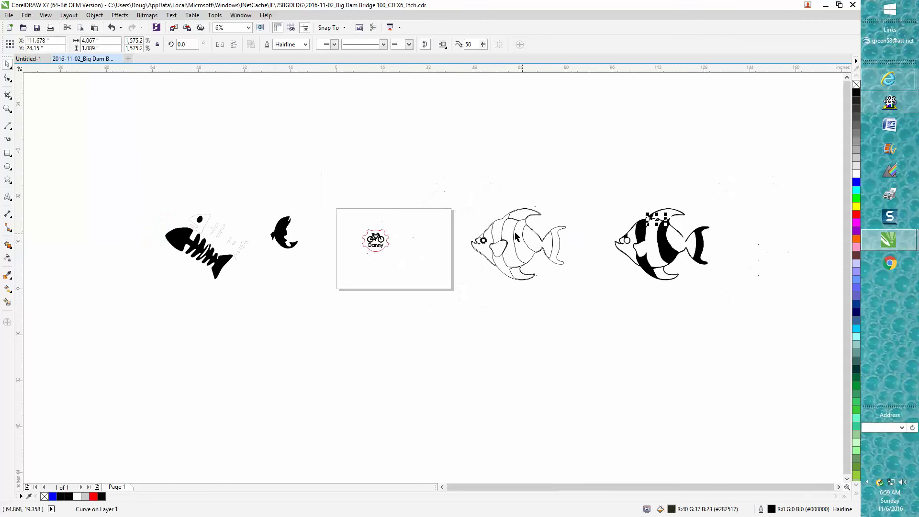
{"action": "left_click_drag", "start_coordinate": [602, 183], "coordinate": [735, 311]}
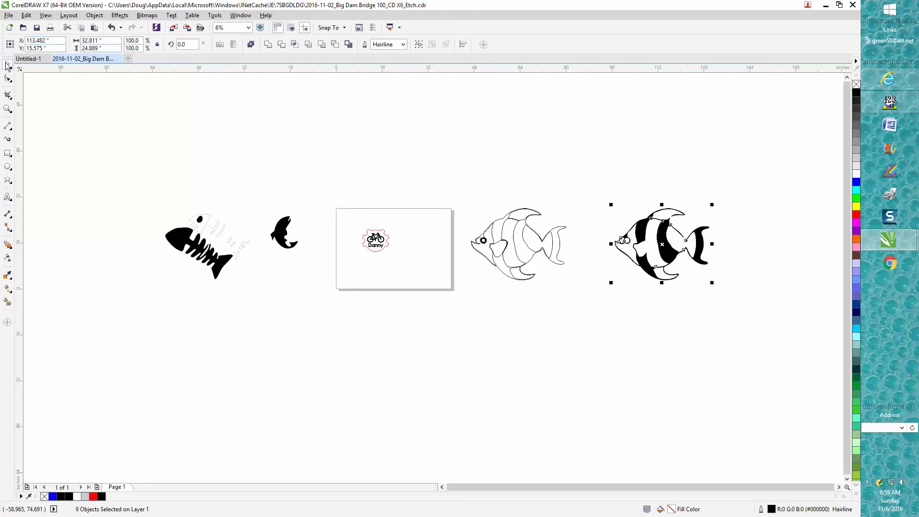
{"action": "left_click", "coordinate": [606, 191]}
{"action": "left_click_drag", "start_coordinate": [606, 191], "coordinate": [740, 310]}
- Undo the nudges until the striped angelfish is whole again, then deselect
{"action": "left_click", "coordinate": [109, 28]}
{"action": "left_click", "coordinate": [110, 28]}
{"action": "left_click", "coordinate": [109, 28]}
{"action": "left_click", "coordinate": [109, 27]}
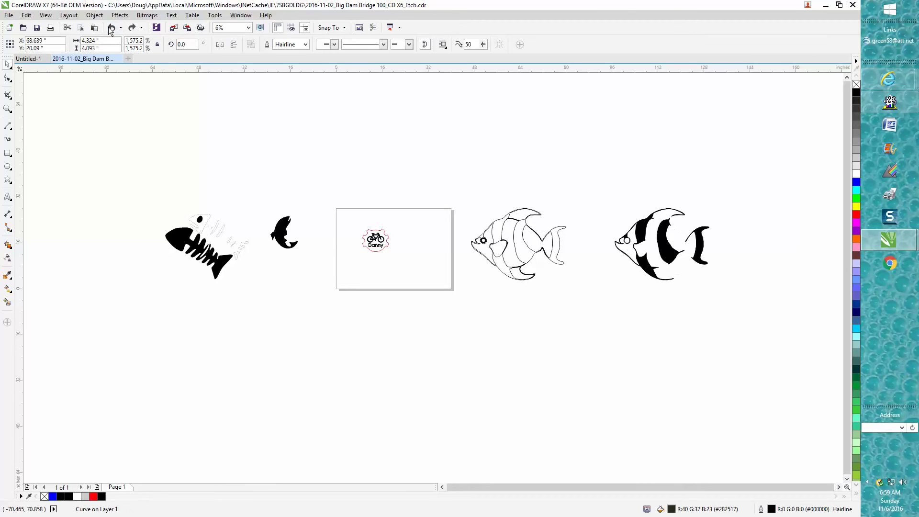
{"action": "left_click", "coordinate": [111, 28]}
{"action": "left_click", "coordinate": [111, 28]}
{"action": "left_click", "coordinate": [111, 28]}
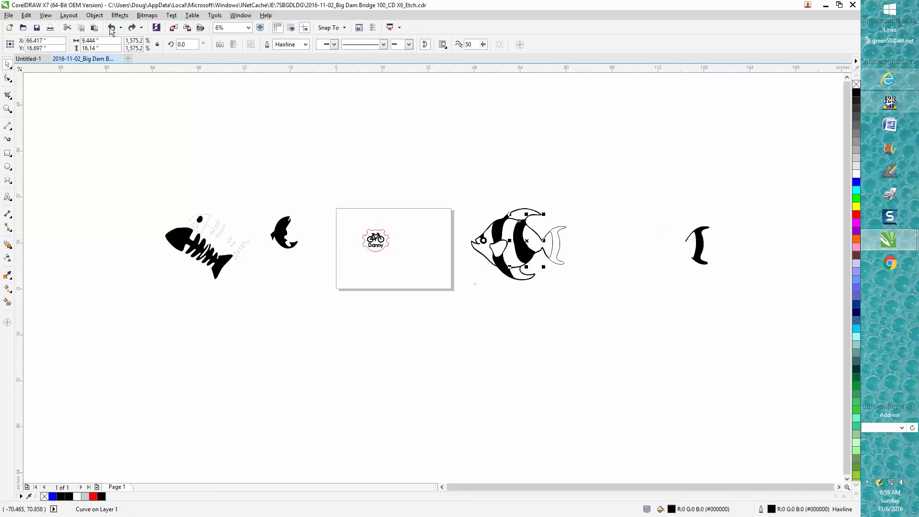
{"action": "left_click", "coordinate": [111, 28]}
{"action": "left_click", "coordinate": [558, 143]}
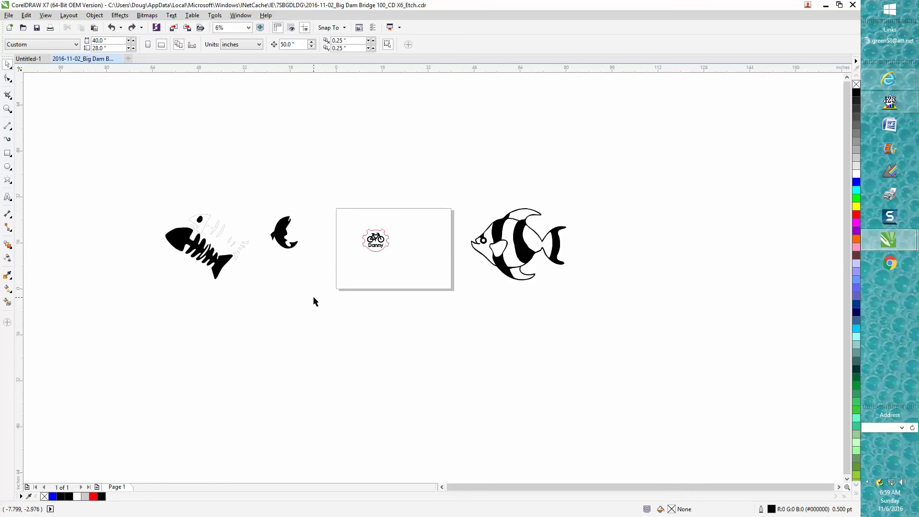
{"action": "left_click", "coordinate": [7, 109]}
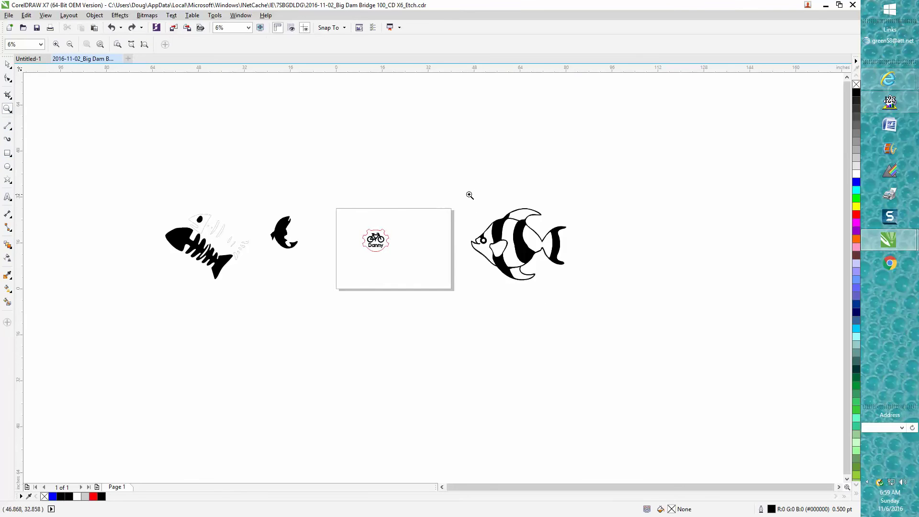
- Zoom in on the angelfish and set the nudge distance to 20 inches
{"action": "left_click_drag", "start_coordinate": [468, 195], "coordinate": [638, 325]}
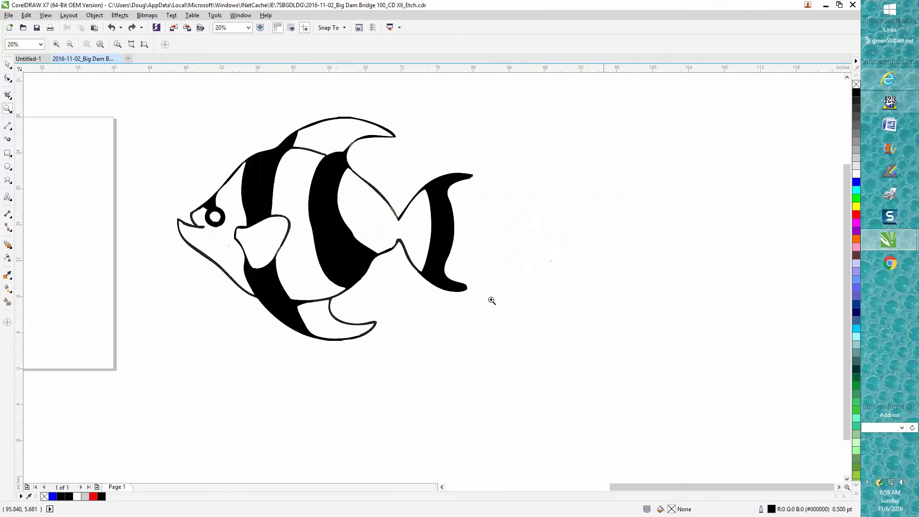
{"action": "left_click", "coordinate": [8, 64]}
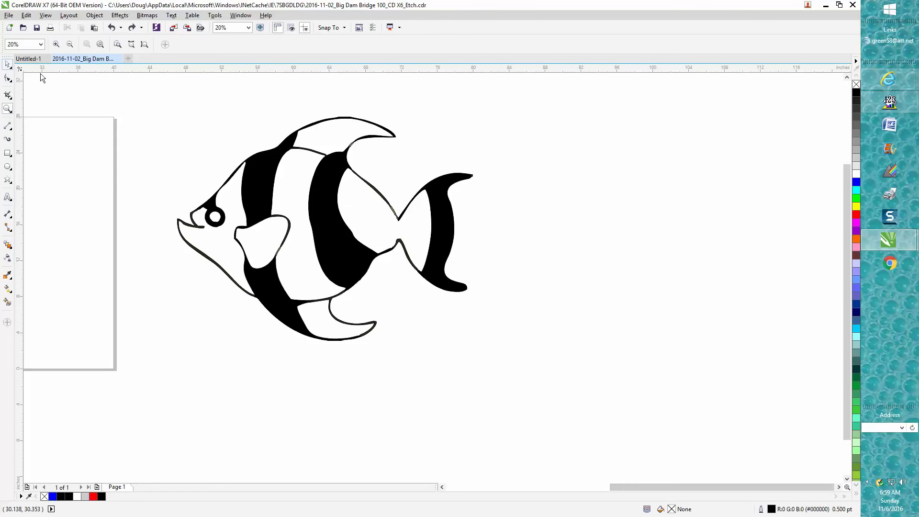
{"action": "left_click", "coordinate": [291, 140]}
{"action": "key", "text": "Escape"}
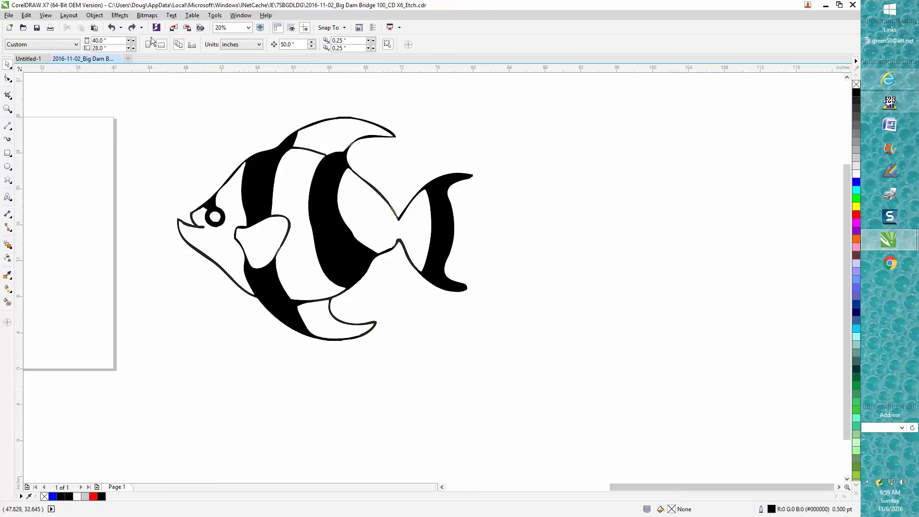
{"action": "left_click", "coordinate": [291, 44]}
{"action": "type", "text": "20"}
{"action": "key", "text": "Return"}
- Shift the outline fish 40 inches right, moving the small stray segment down and back
{"action": "left_click", "coordinate": [366, 185]}
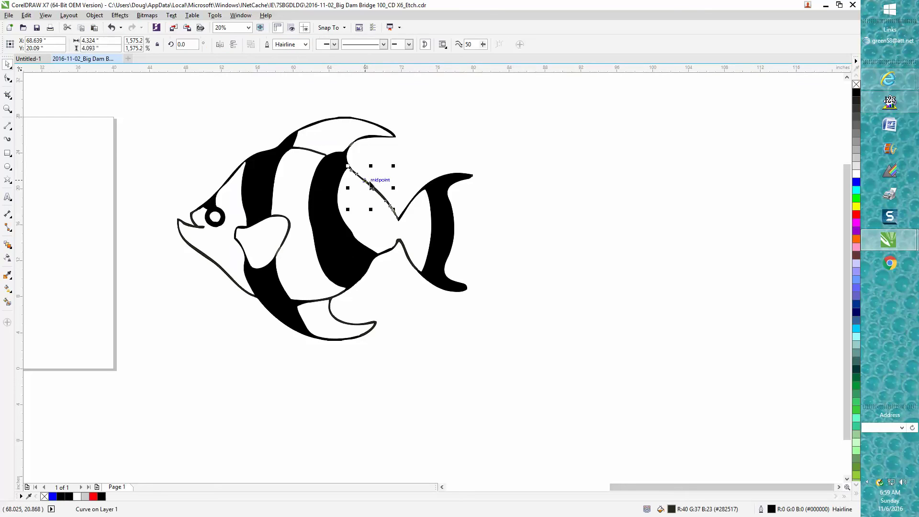
{"action": "key", "text": "Down"}
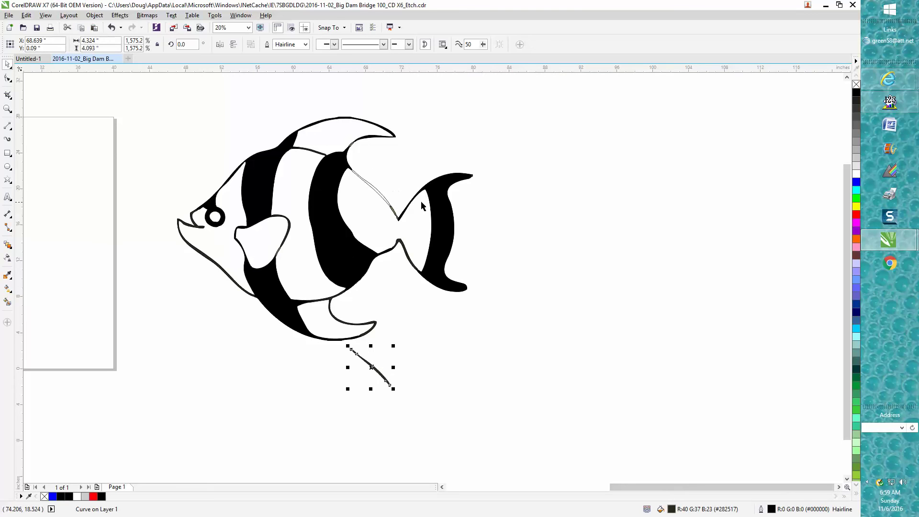
{"action": "left_click", "coordinate": [381, 192]}
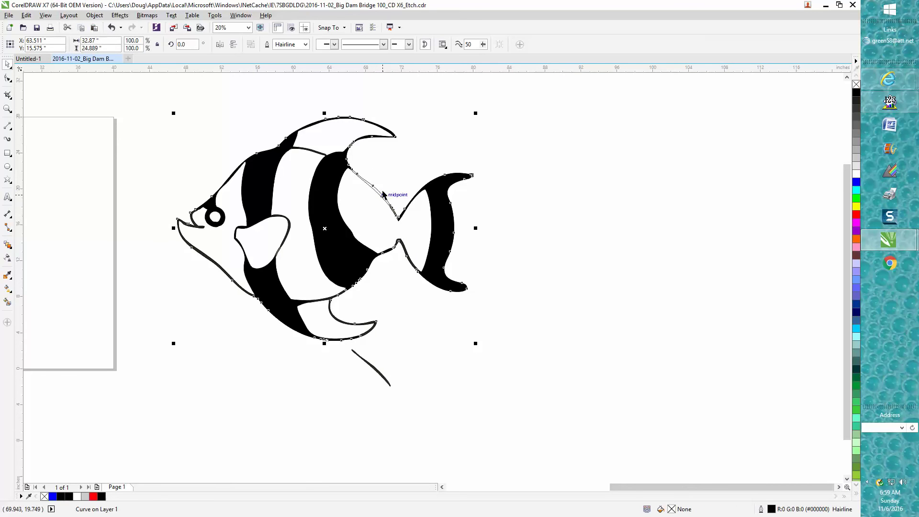
{"action": "key", "text": "Right"}
{"action": "key", "text": "Right"}
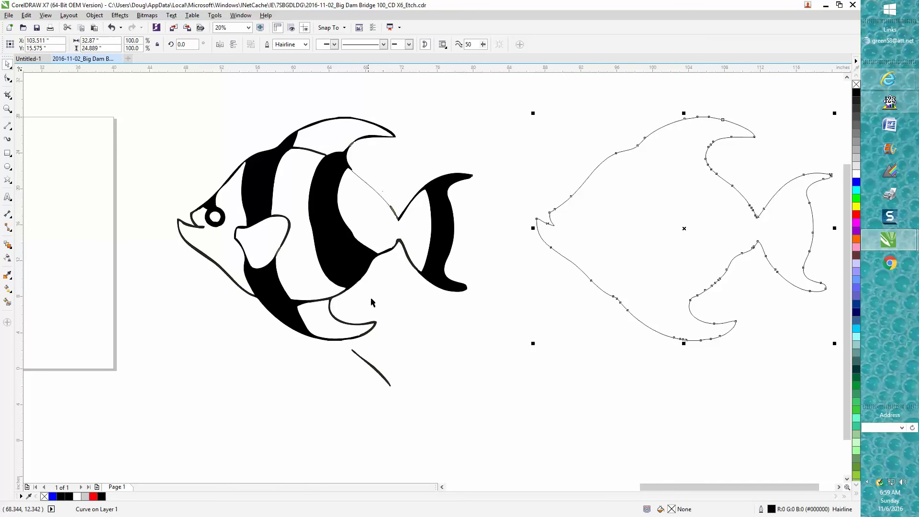
{"action": "left_click", "coordinate": [378, 371]}
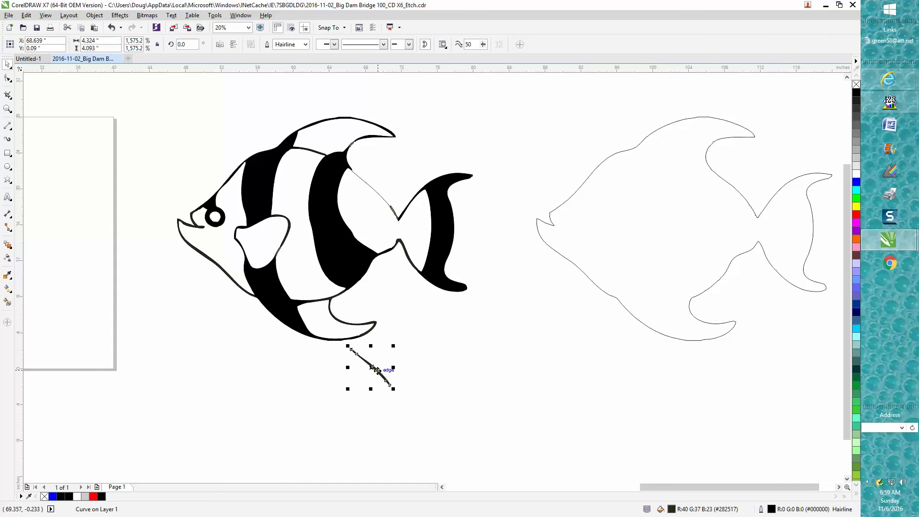
{"action": "key", "text": "Up"}
{"action": "scroll", "coordinate": [400, 365], "scroll_direction": "down", "scroll_amount": 2}
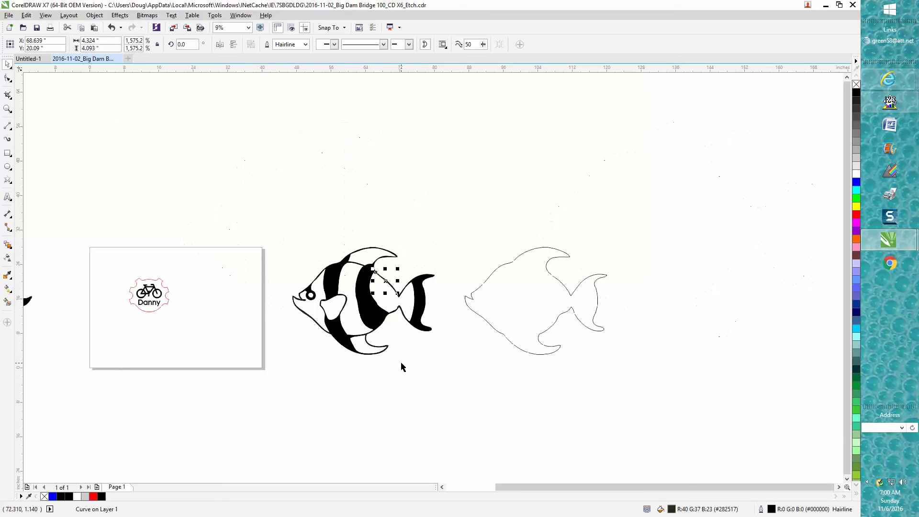
{"action": "left_click", "coordinate": [432, 248]}
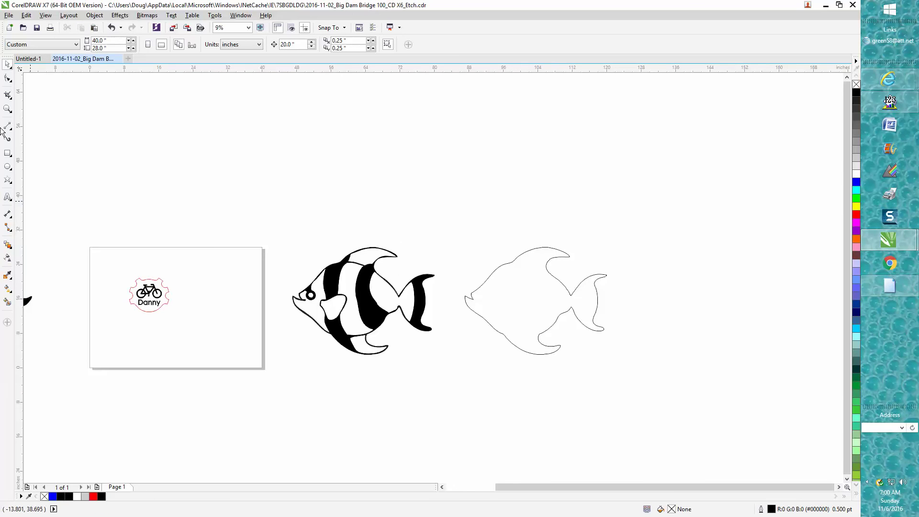
{"action": "left_click", "coordinate": [7, 109]}
{"action": "left_click_drag", "start_coordinate": [288, 213], "coordinate": [676, 419]}
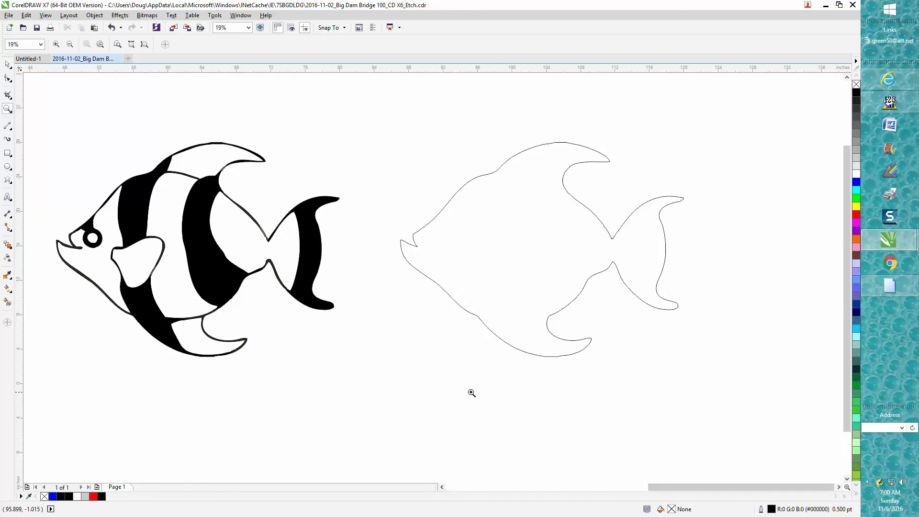
{"action": "left_click", "coordinate": [7, 64]}
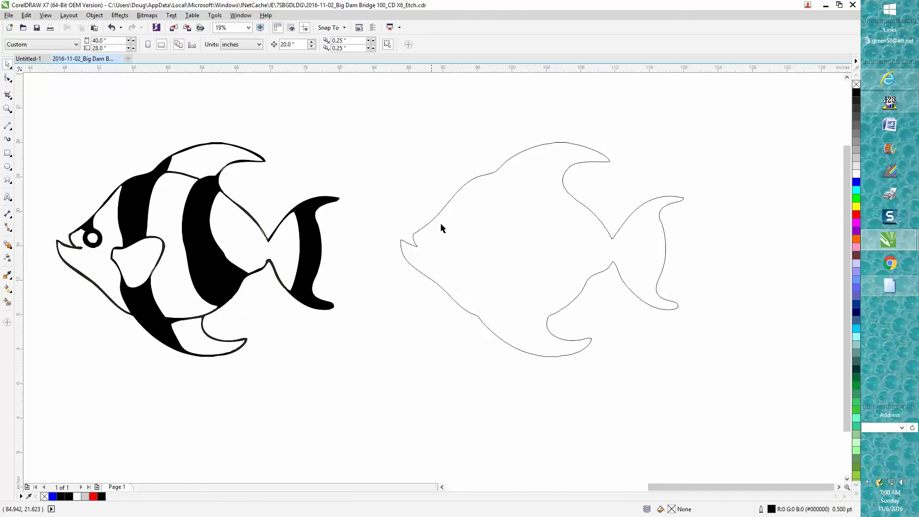
{"action": "left_click", "coordinate": [437, 221]}
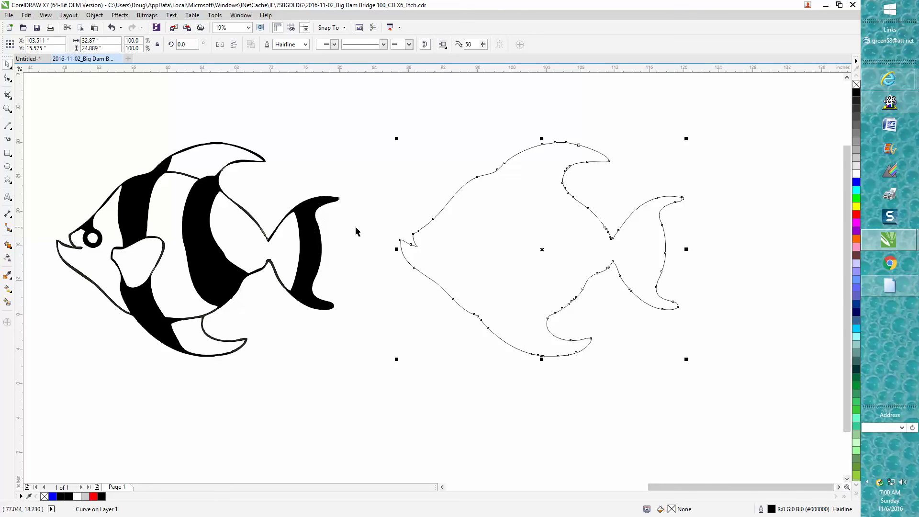
{"action": "key", "text": "shift+Left"}
{"action": "key", "text": "shift+Left"}
{"action": "key", "text": "shift+Left"}
{"action": "key", "text": "shift+Left"}
{"action": "key", "text": "shift+Left"}
{"action": "key", "text": "shift+Left"}
{"action": "key", "text": "shift+Left"}
{"action": "key", "text": "shift+Left"}
{"action": "key", "text": "shift+Left"}
{"action": "key", "text": "shift+Left"}
{"action": "key", "text": "shift+Left"}
{"action": "key", "text": "shift+Left"}
{"action": "key", "text": "shift+Left"}
{"action": "key", "text": "shift+Left"}
{"action": "key", "text": "shift+Left"}
{"action": "key", "text": "shift+Left"}
{"action": "key", "text": "shift+Left"}
{"action": "key", "text": "shift+Left"}
{"action": "key", "text": "shift+Left"}
{"action": "key", "text": "shift+Left"}
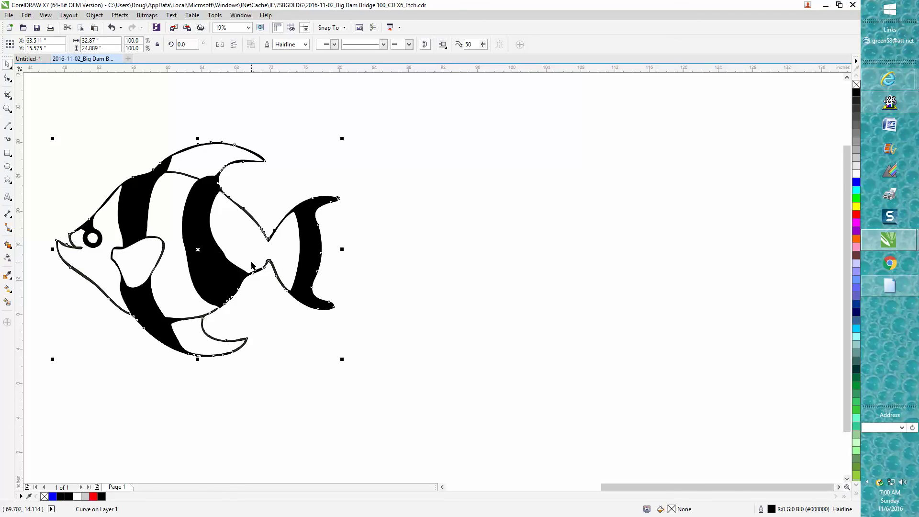
{"action": "scroll", "coordinate": [325, 296], "scroll_direction": "down", "scroll_amount": 2}
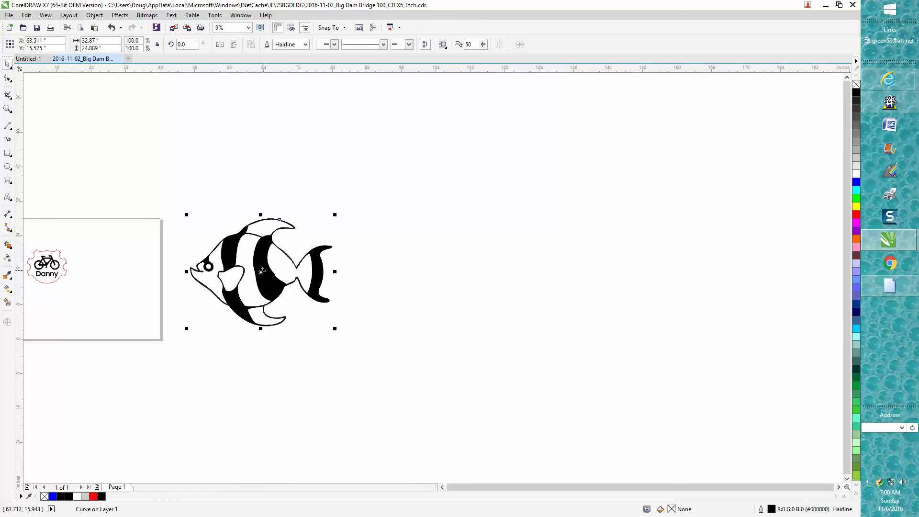
{"action": "left_click_drag", "start_coordinate": [265, 272], "coordinate": [437, 272]}
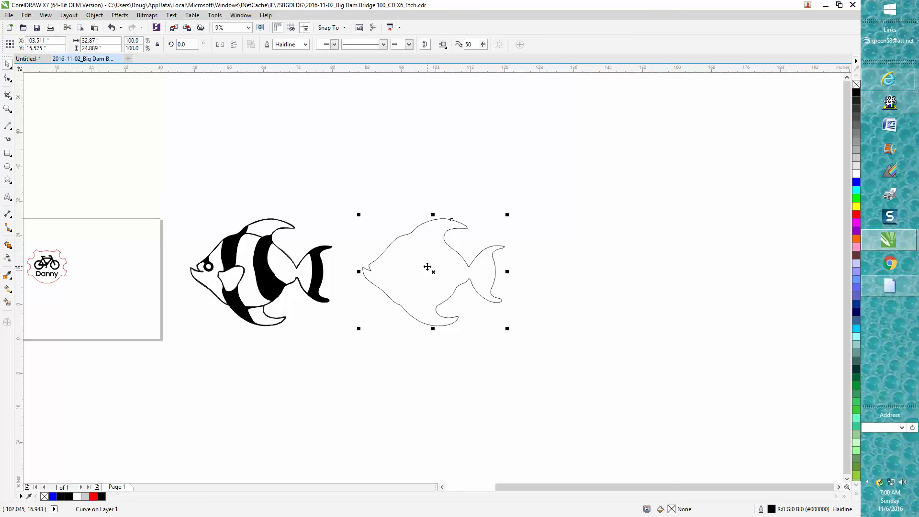
{"action": "key", "text": "ctrl+z"}
{"action": "left_click_drag", "start_coordinate": [226, 249], "coordinate": [398, 249]}
- Group the angelfish's 24 parts, nudge the group up, and nudge the outline fish left
{"action": "left_click_drag", "start_coordinate": [175, 198], "coordinate": [362, 366]}
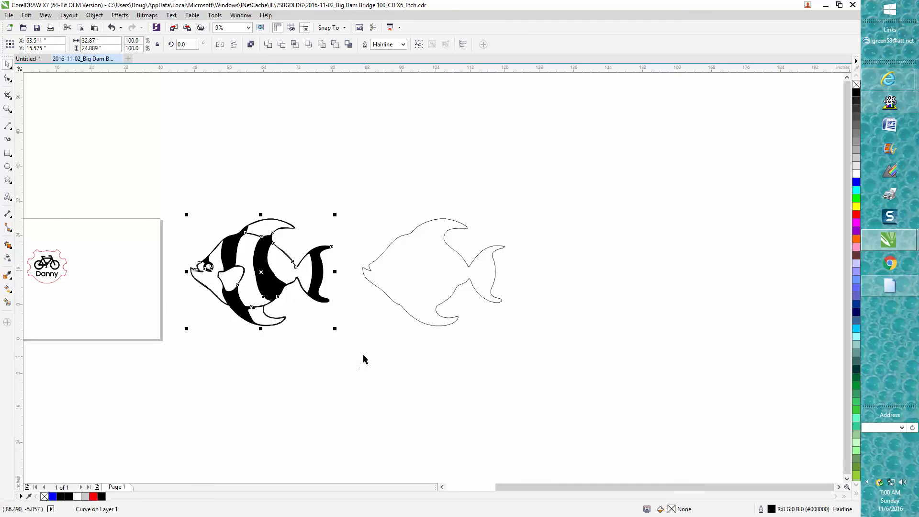
{"action": "left_click", "coordinate": [94, 15]}
{"action": "mouse_move", "coordinate": [128, 154]}
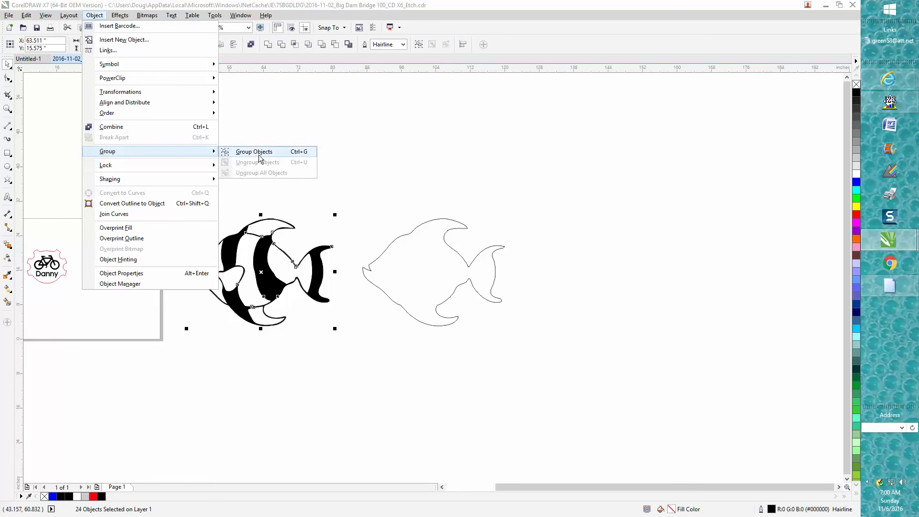
{"action": "left_click", "coordinate": [258, 152]}
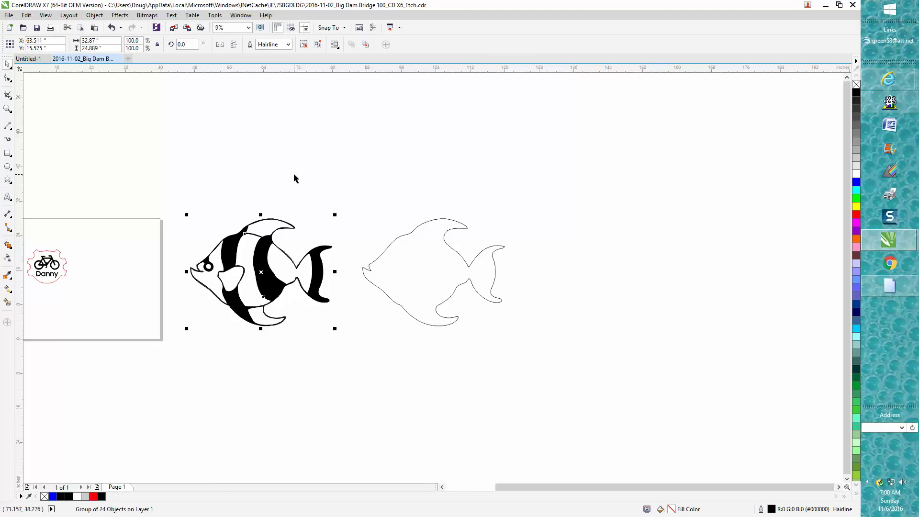
{"action": "key", "text": "Up"}
{"action": "key", "text": "Up"}
{"action": "key", "text": "Up"}
{"action": "key", "text": "Up"}
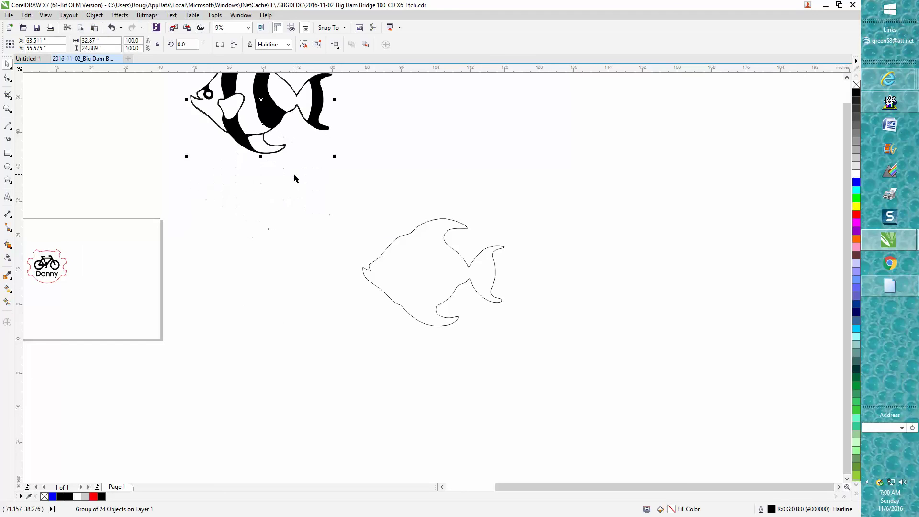
{"action": "left_click", "coordinate": [410, 231]}
{"action": "key", "text": "Left"}
{"action": "key", "text": "Left"}
{"action": "key", "text": "Left"}
{"action": "key", "text": "Left"}
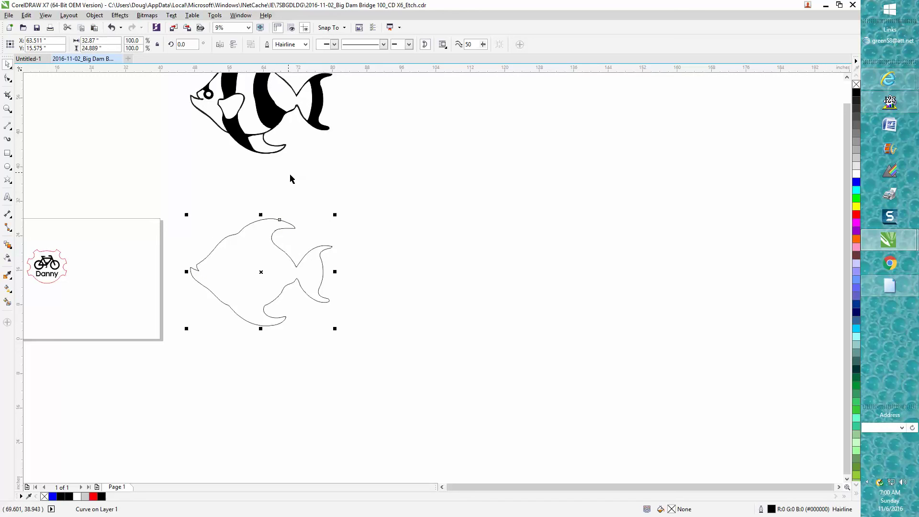
- Return the fish group 40 inches up after a stray move, then select the hairline outline fish alone
{"action": "left_click", "coordinate": [267, 140]}
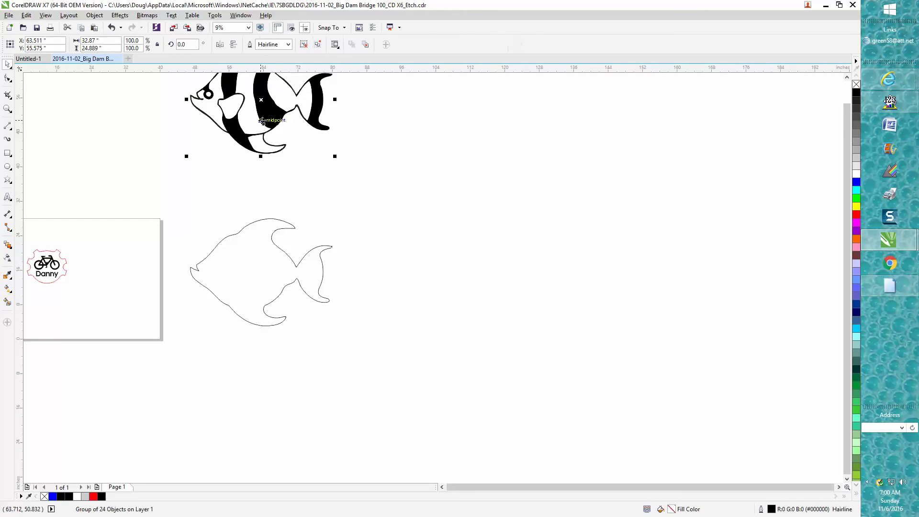
{"action": "key", "text": "e"}
{"action": "left_click", "coordinate": [490, 241]}
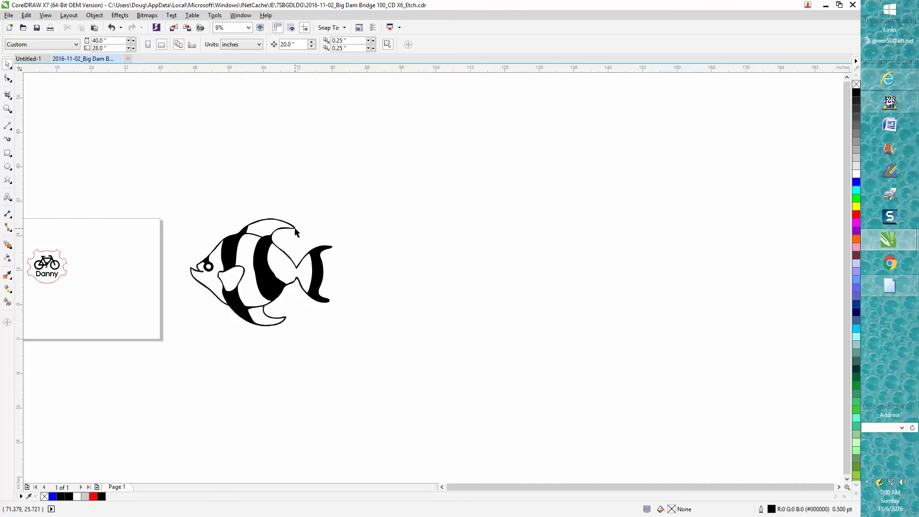
{"action": "left_click_drag", "start_coordinate": [297, 231], "coordinate": [385, 209]}
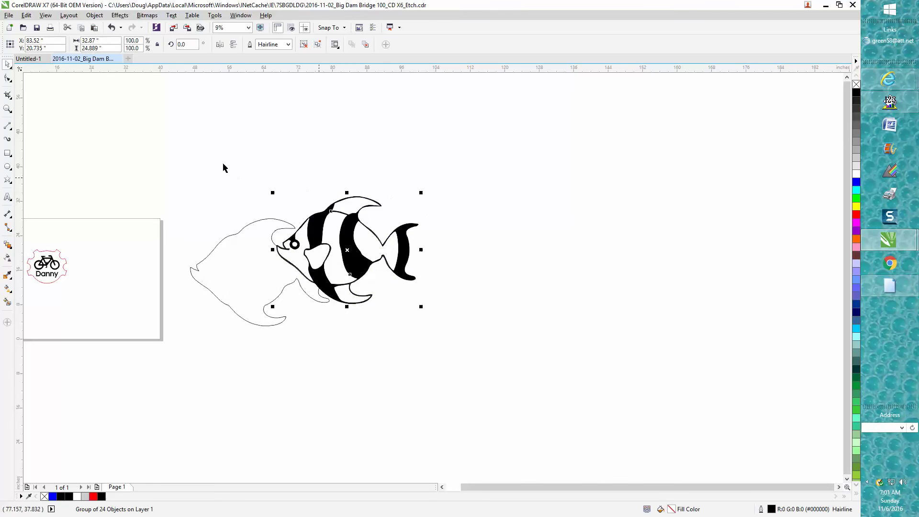
{"action": "left_click", "coordinate": [111, 29]}
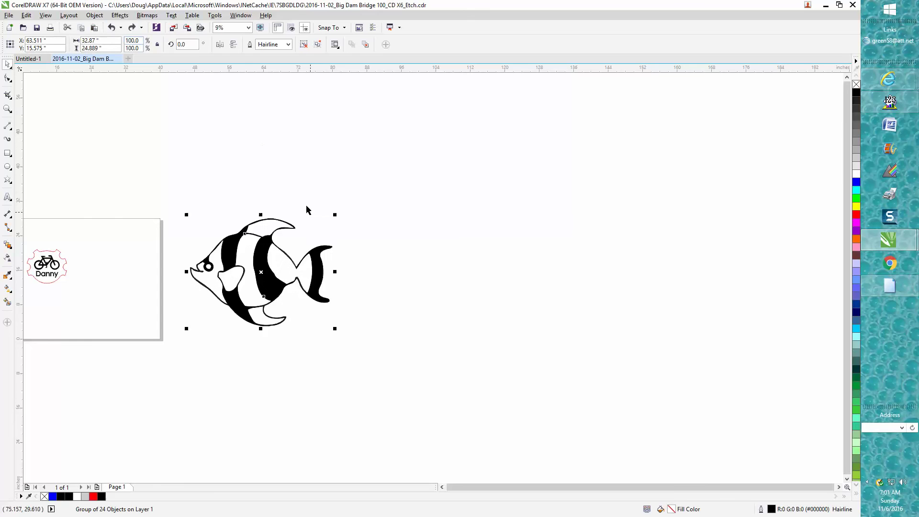
{"action": "key", "text": "Up"}
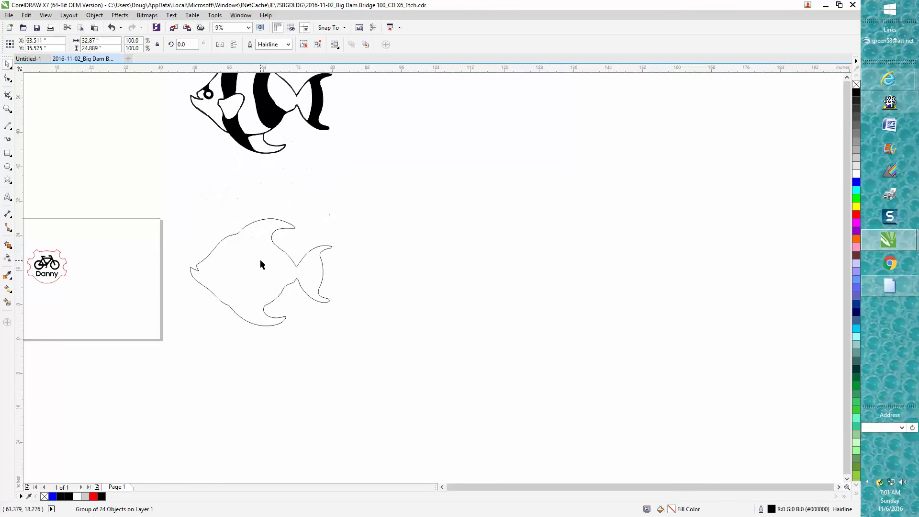
{"action": "left_click", "coordinate": [296, 263]}
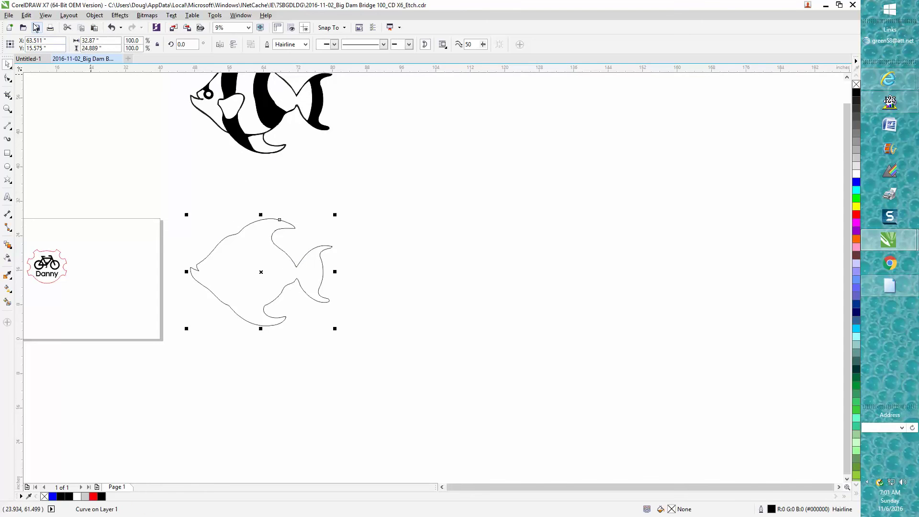
{"action": "left_click", "coordinate": [50, 28]}
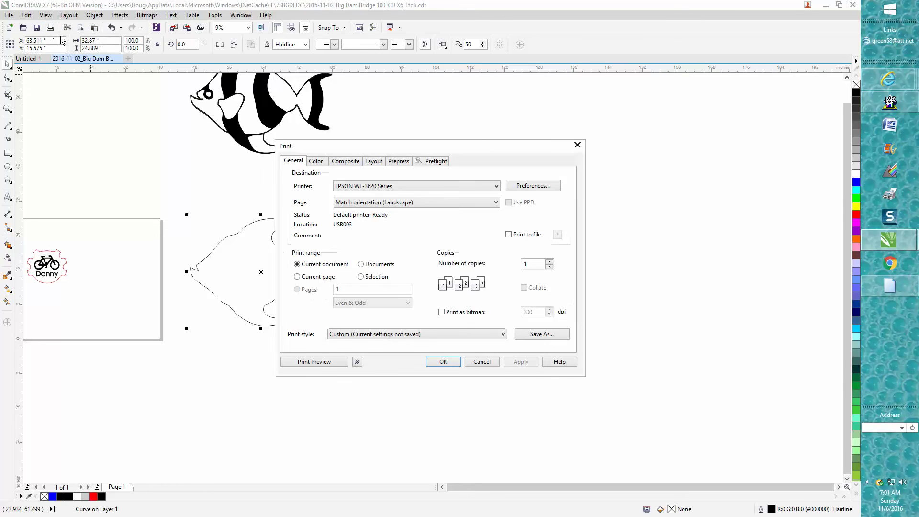
{"action": "left_click", "coordinate": [362, 277]}
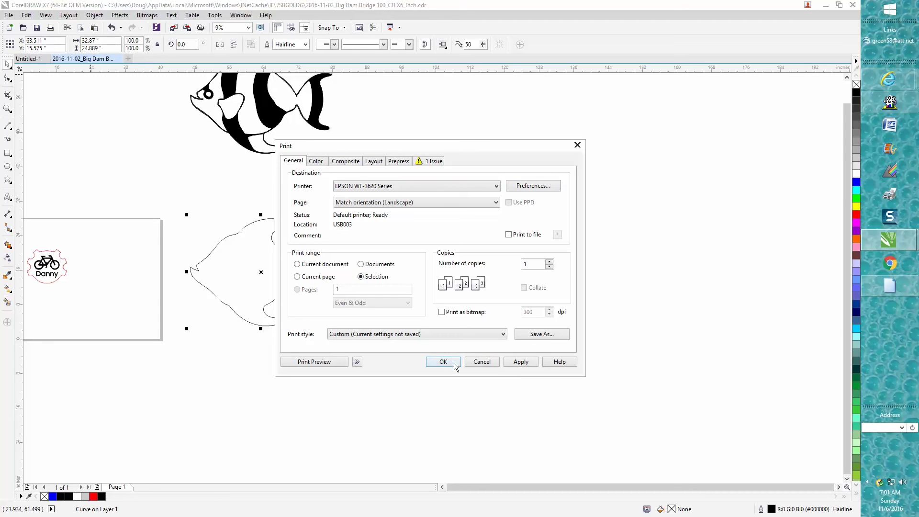
{"action": "left_click", "coordinate": [476, 363]}
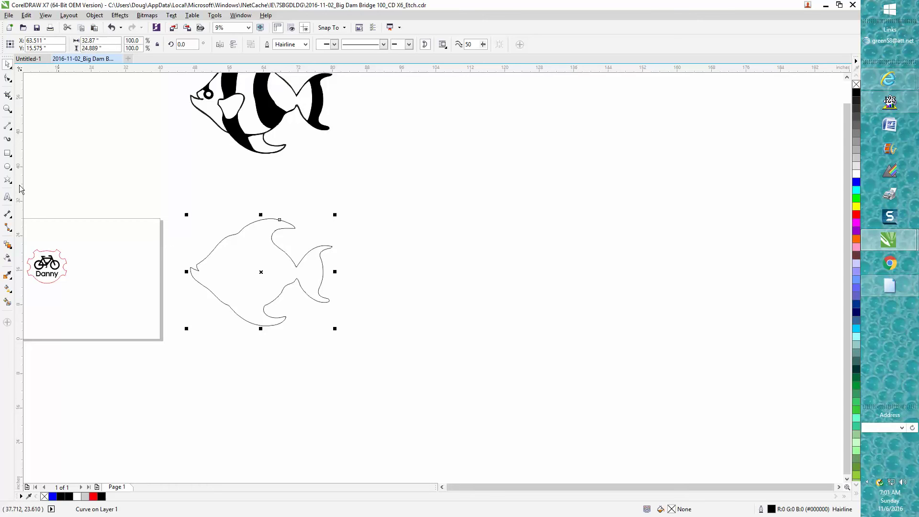
{"action": "left_click", "coordinate": [7, 107]}
- Zoom in on the Danny bicycle tag and select its group
{"action": "left_click_drag", "start_coordinate": [79, 245], "coordinate": [112, 305]}
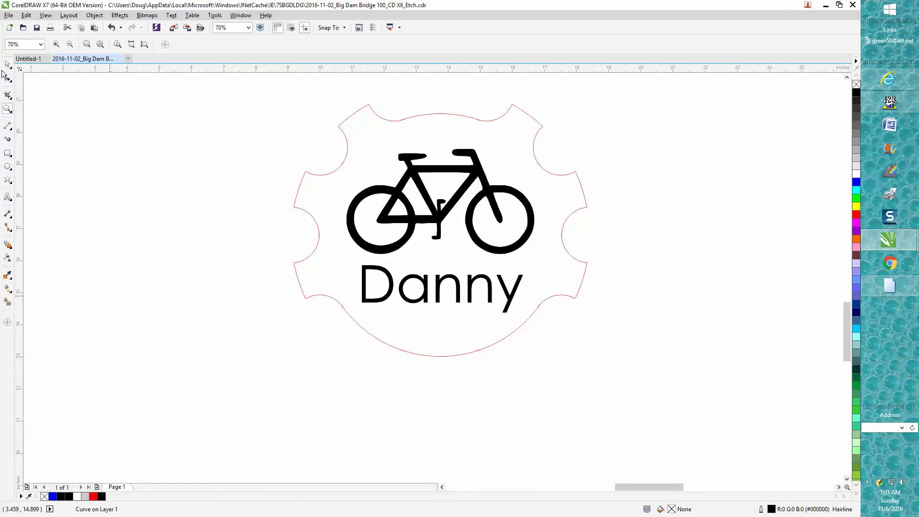
{"action": "key", "text": "space"}
{"action": "left_click", "coordinate": [409, 225]}
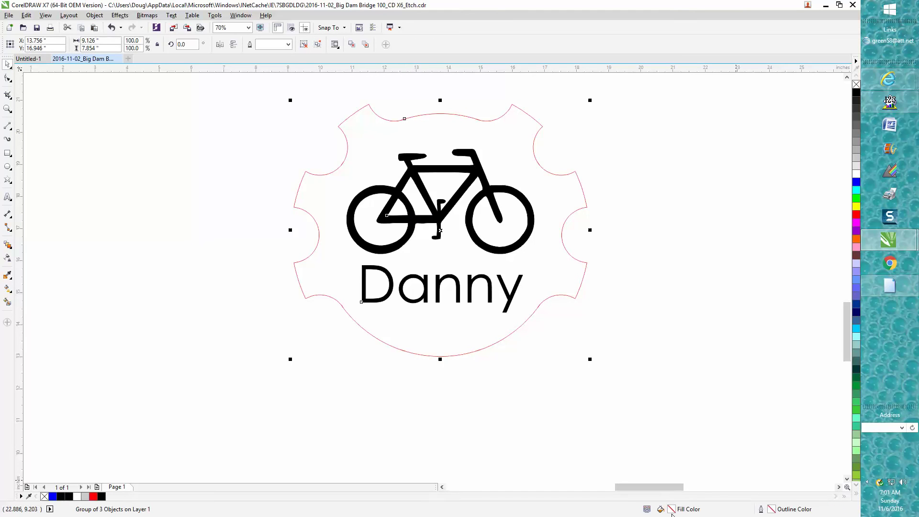
- Ungroup All Objects in the tag, then marquee-select its three separate pieces
{"action": "left_click", "coordinate": [94, 15]}
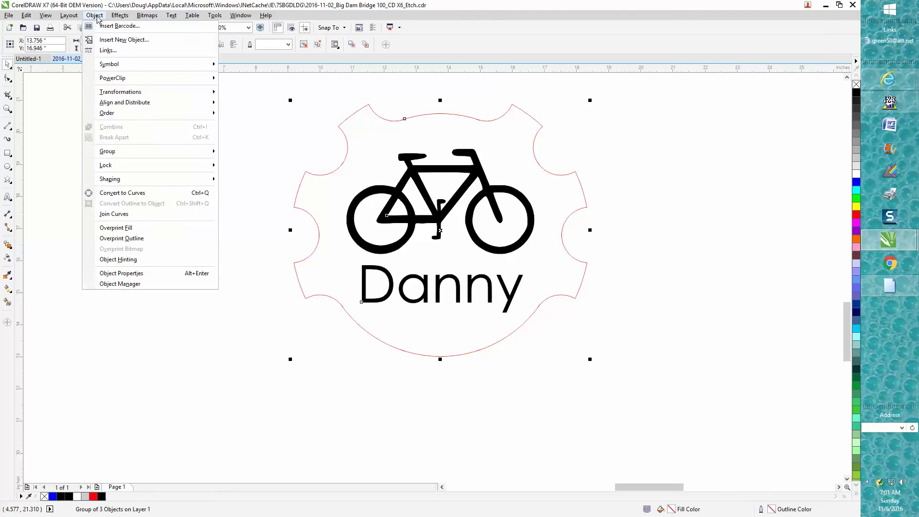
{"action": "mouse_move", "coordinate": [121, 155]}
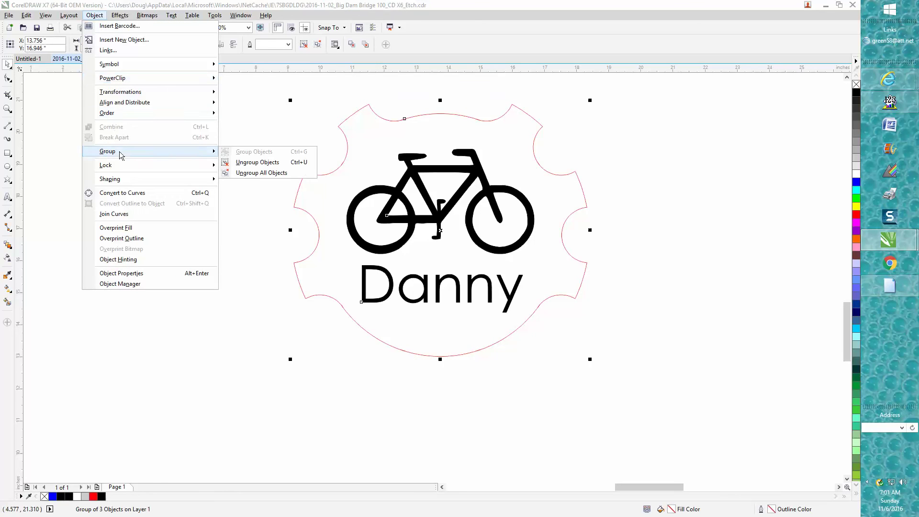
{"action": "left_click", "coordinate": [254, 173]}
{"action": "left_click", "coordinate": [279, 142]}
{"action": "left_click_drag", "start_coordinate": [273, 86], "coordinate": [639, 372]}
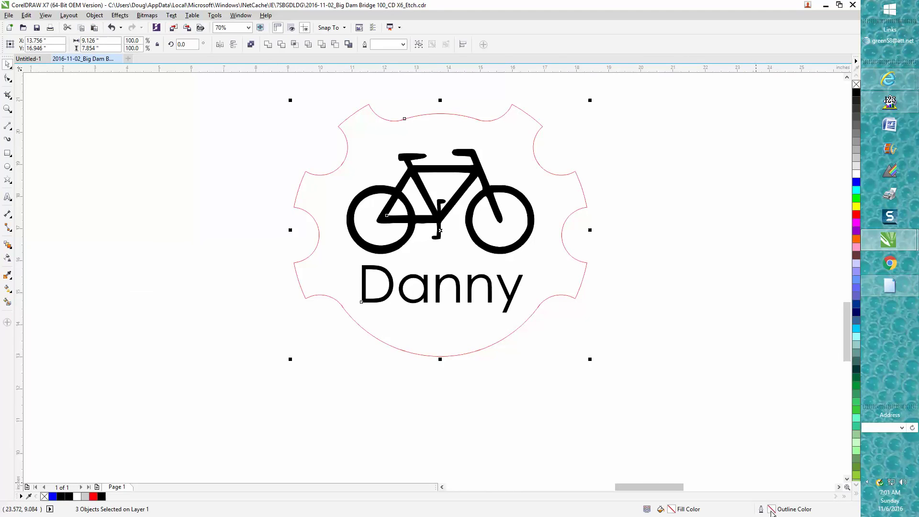
{"action": "left_click", "coordinate": [739, 448]}
- Check Danny and the bicycle separately, undo a no-fill test, then select the red scalloped outline
{"action": "left_click", "coordinate": [515, 297]}
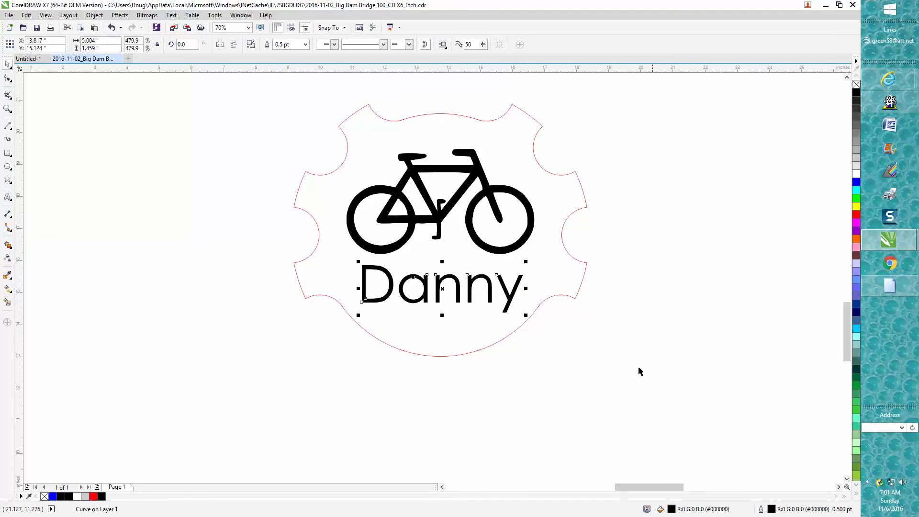
{"action": "left_click", "coordinate": [515, 246]}
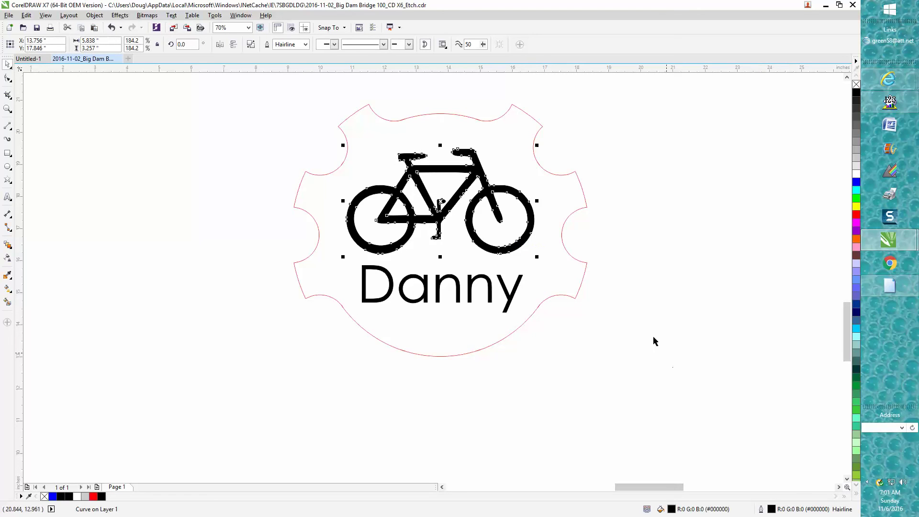
{"action": "left_click", "coordinate": [856, 85]}
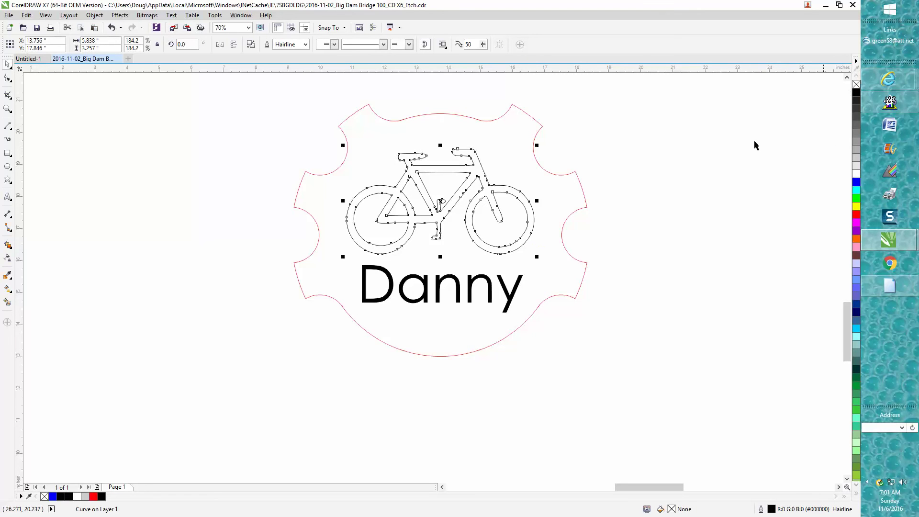
{"action": "left_click", "coordinate": [111, 28]}
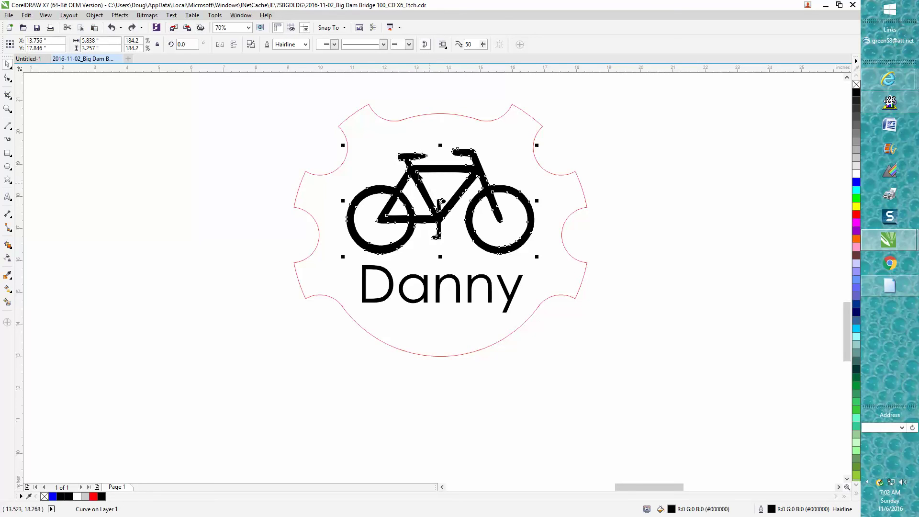
{"action": "left_click", "coordinate": [374, 156]}
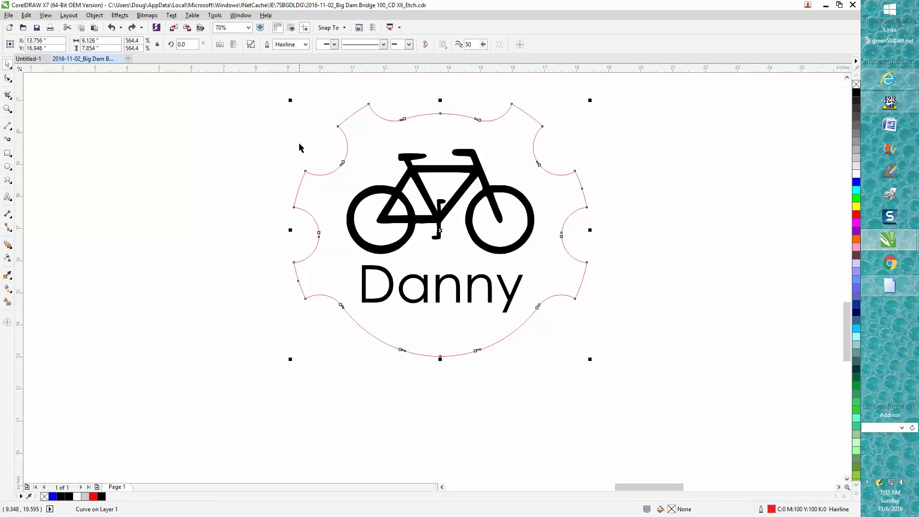
{"action": "left_click_drag", "start_coordinate": [305, 138], "coordinate": [562, 348]}
{"action": "left_click", "coordinate": [549, 348]}
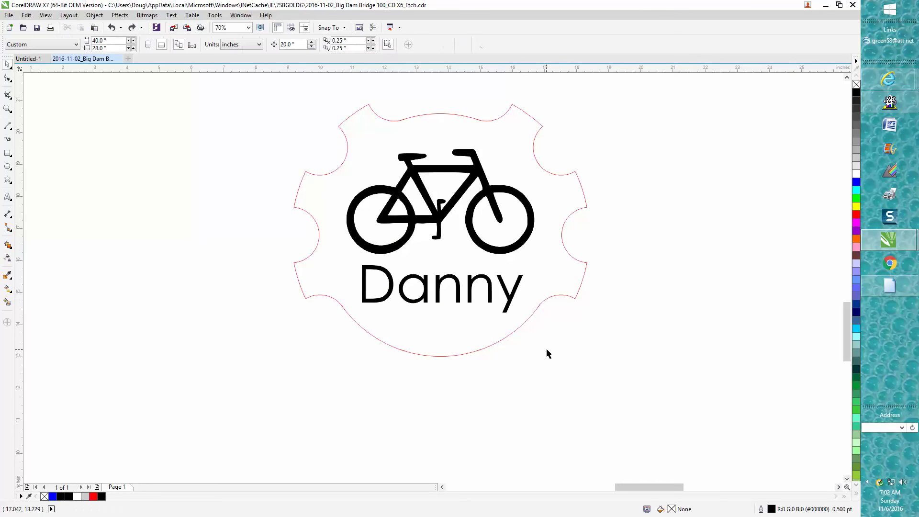
{"action": "left_click", "coordinate": [528, 318]}
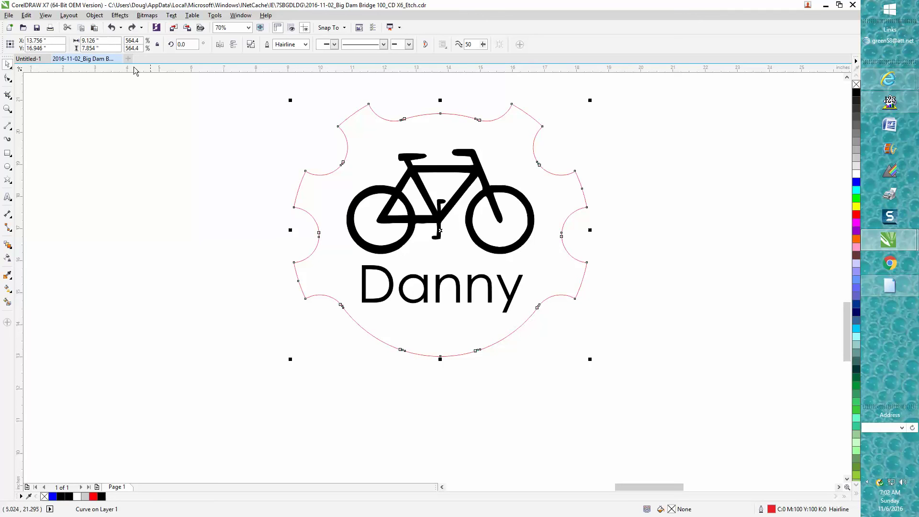
{"action": "left_click", "coordinate": [50, 29]}
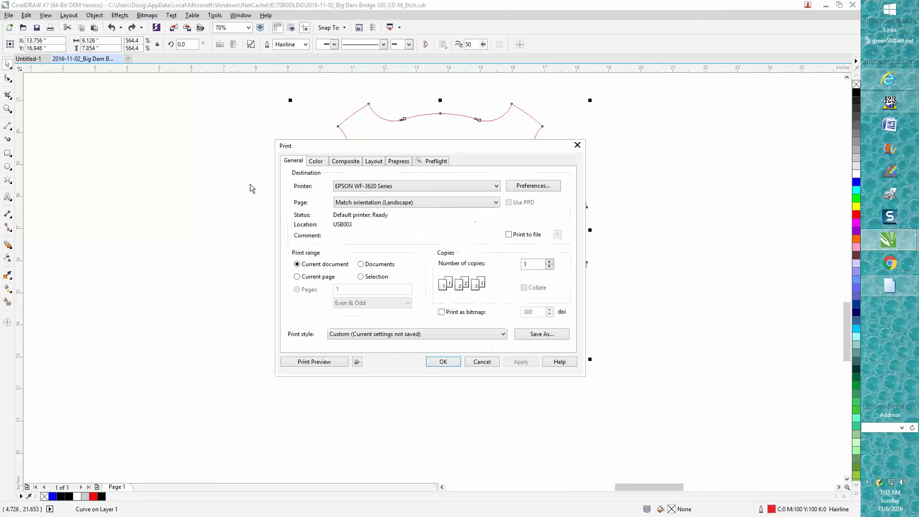
{"action": "left_click", "coordinate": [363, 277]}
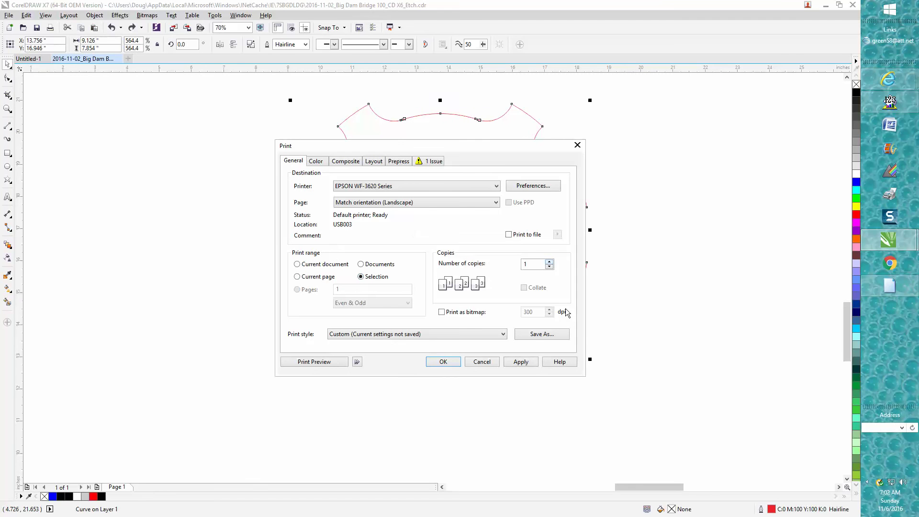
{"action": "left_click", "coordinate": [488, 361]}
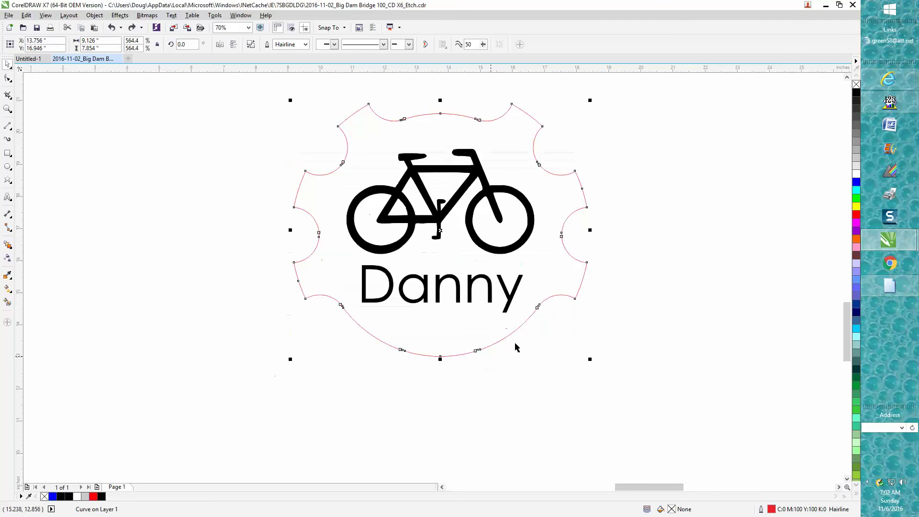
{"action": "left_click", "coordinate": [538, 372]}
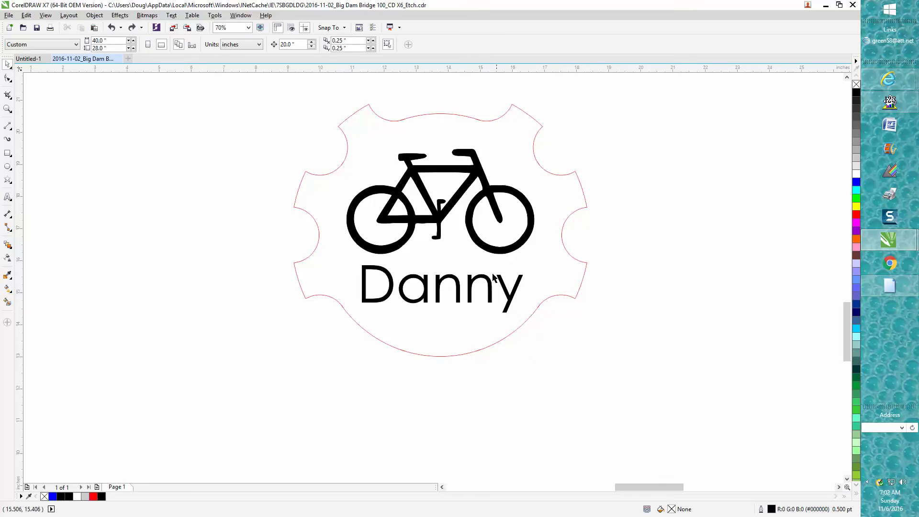
{"action": "left_click", "coordinate": [489, 252]}
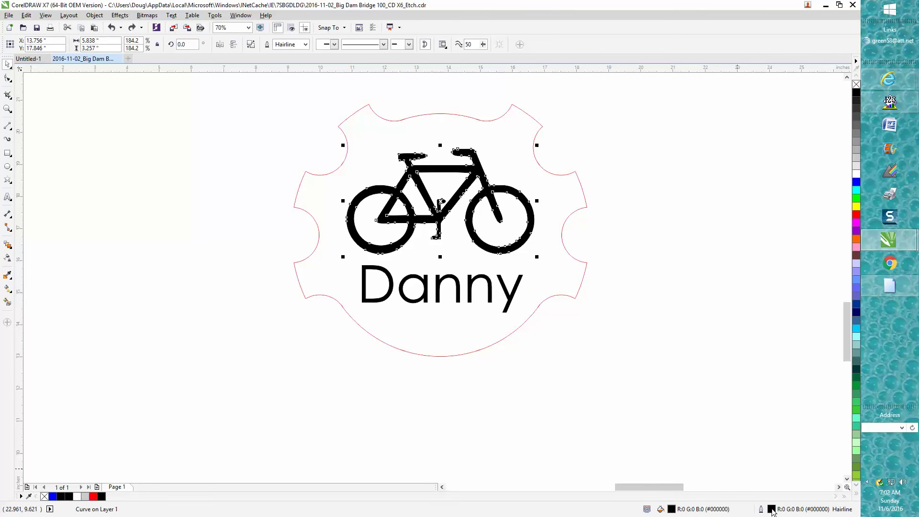
{"action": "scroll", "coordinate": [621, 366], "scroll_direction": "down", "scroll_amount": 2}
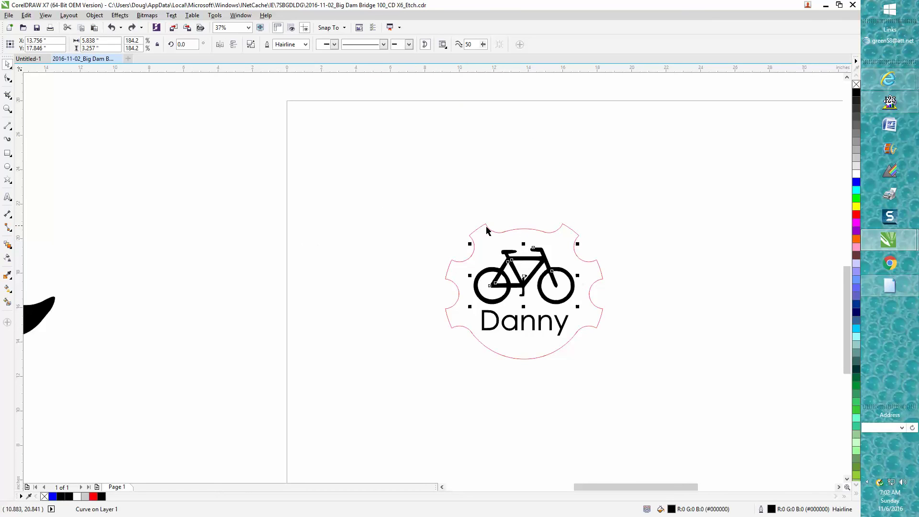
{"action": "left_click", "coordinate": [504, 232]}
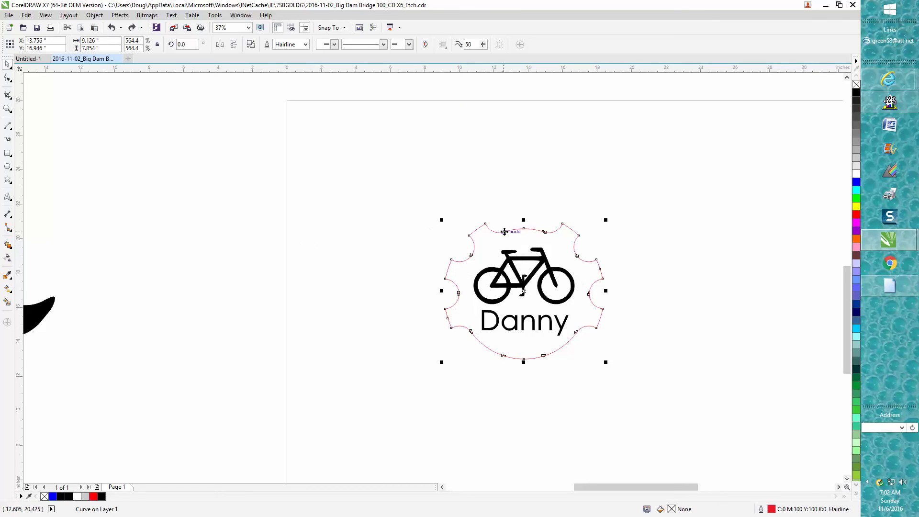
{"action": "left_click_drag", "start_coordinate": [504, 232], "coordinate": [233, 173]}
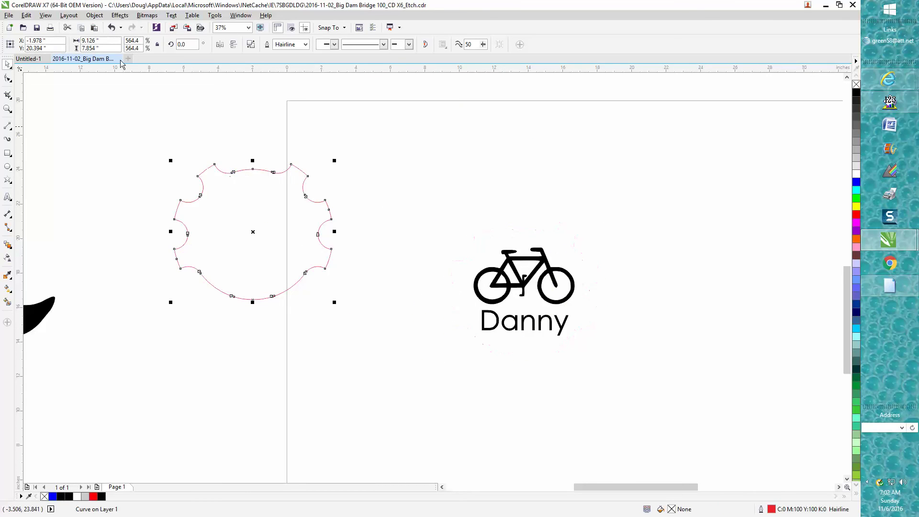
{"action": "left_click", "coordinate": [111, 28]}
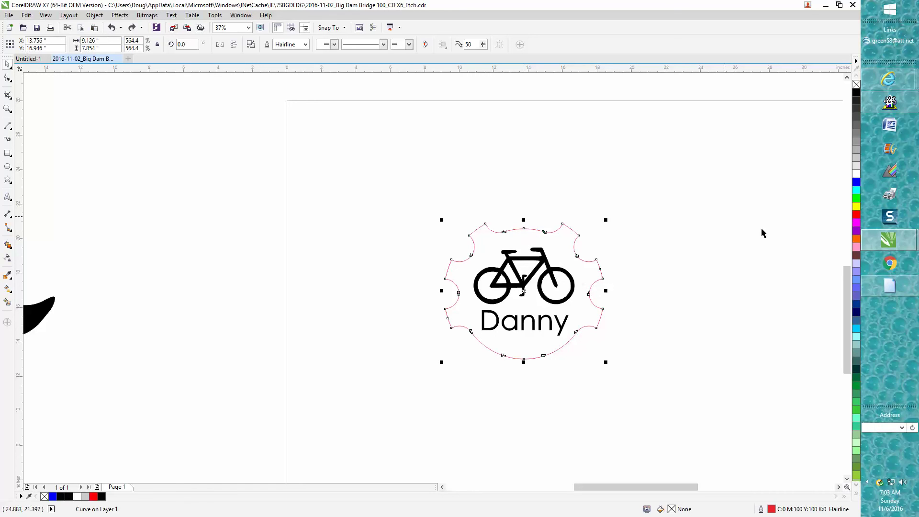
{"action": "left_click", "coordinate": [879, 280]}
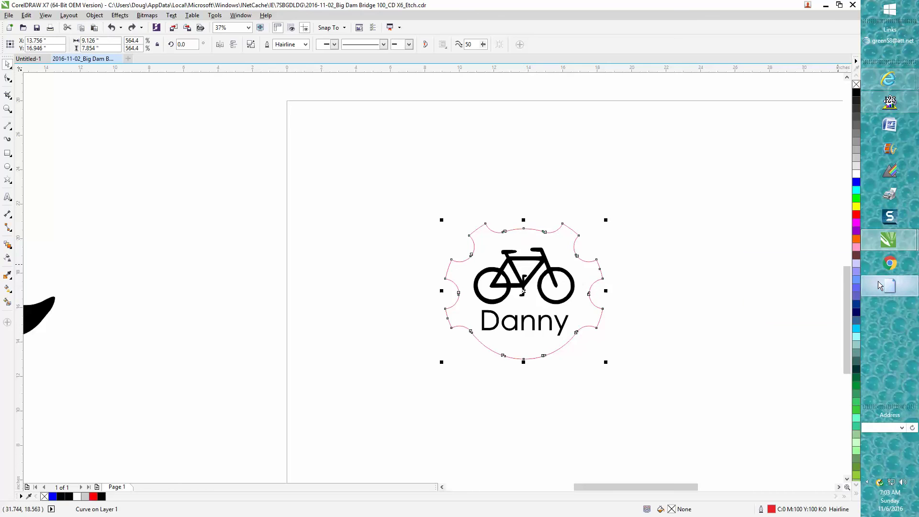